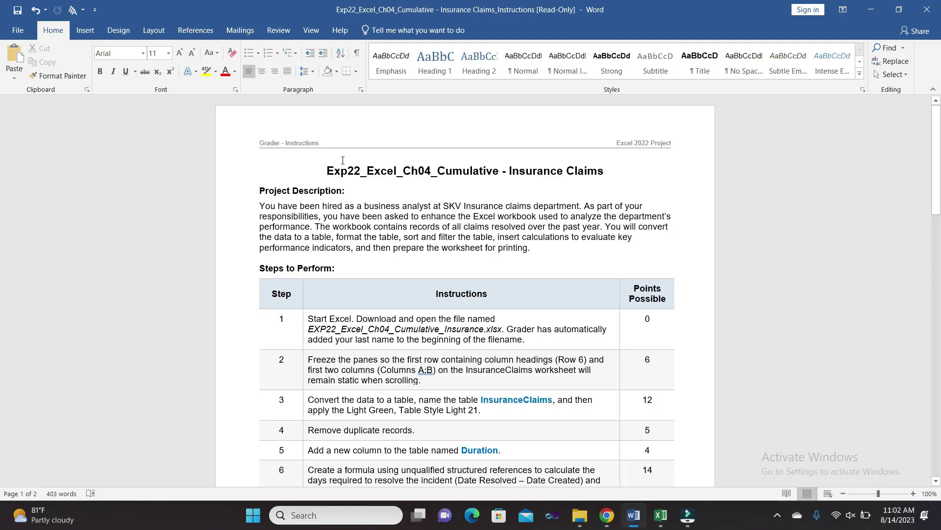
# Step: Highlight the document title and the project description paragraph in yellow
pyautogui.moveTo(329, 170); pyautogui.dragTo(595, 171)
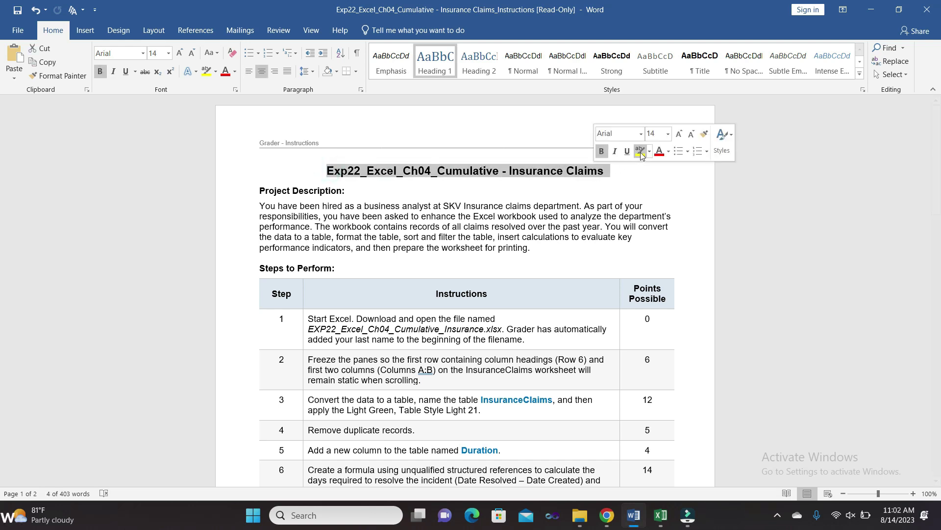
pyautogui.click(641, 153)
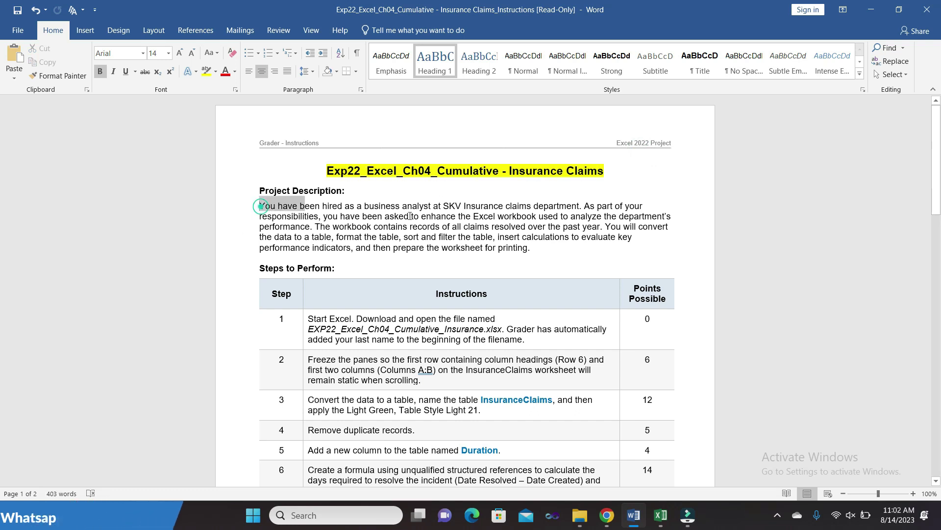
pyautogui.moveTo(260, 206); pyautogui.dragTo(546, 246)
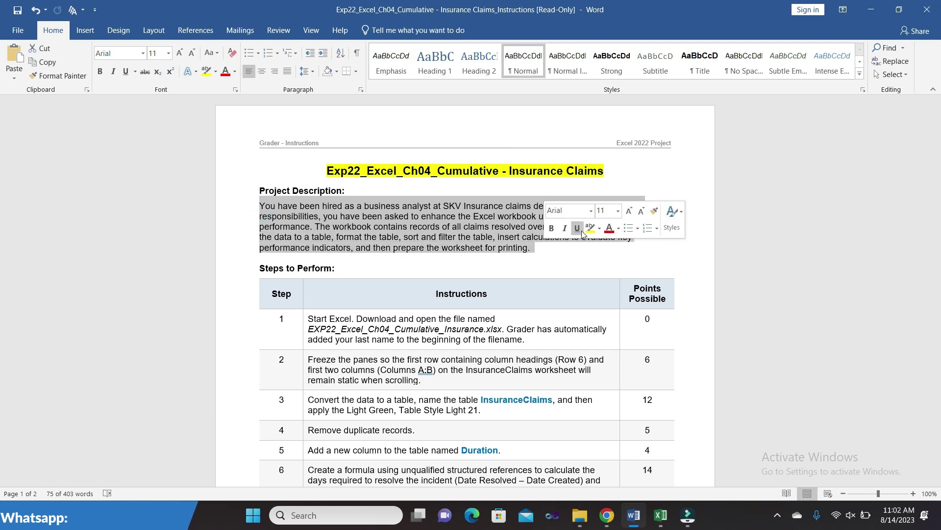
pyautogui.click(593, 228)
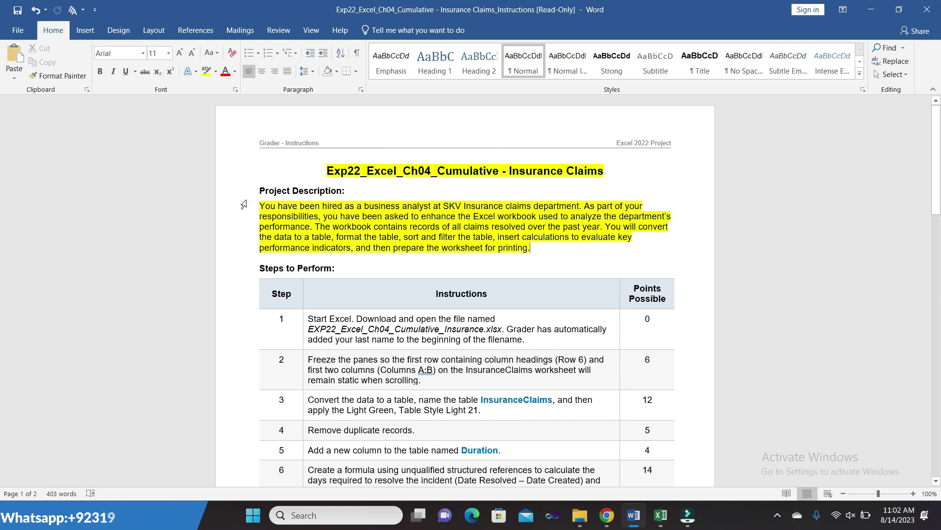
# Step: Remove the yellow highlight from the project description paragraph
pyautogui.moveTo(258, 204); pyautogui.dragTo(532, 247)
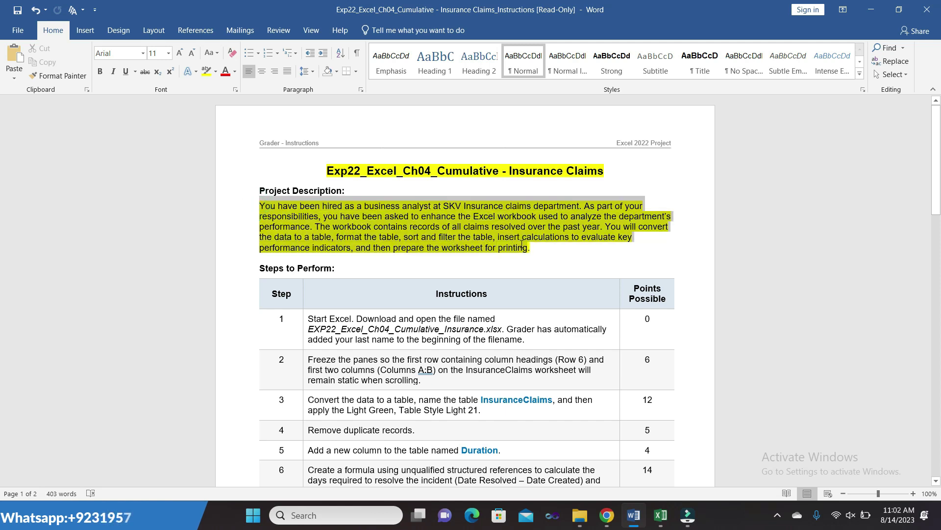
pyautogui.click(577, 224)
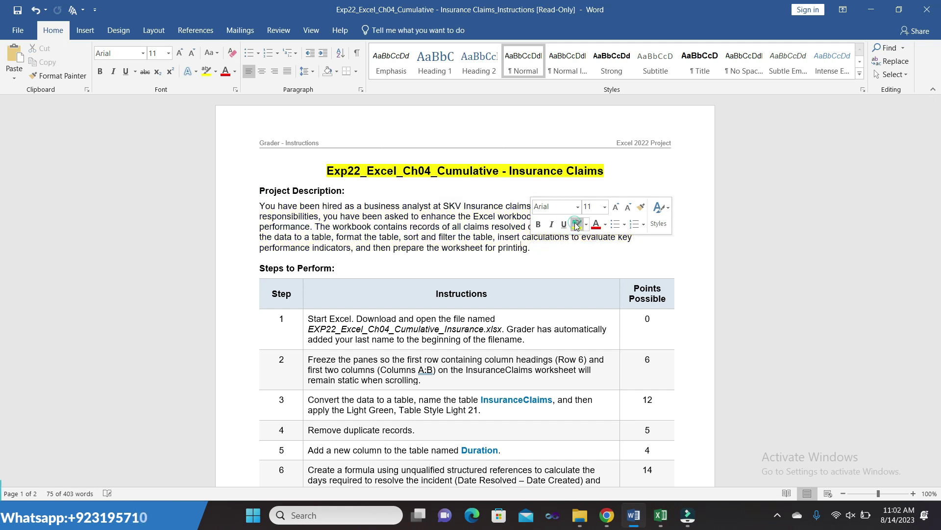
pyautogui.click(531, 248)
# Step: Highlight the Step 1 instructions in yellow
pyautogui.moveTo(937, 160); pyautogui.dragTo(937, 183)
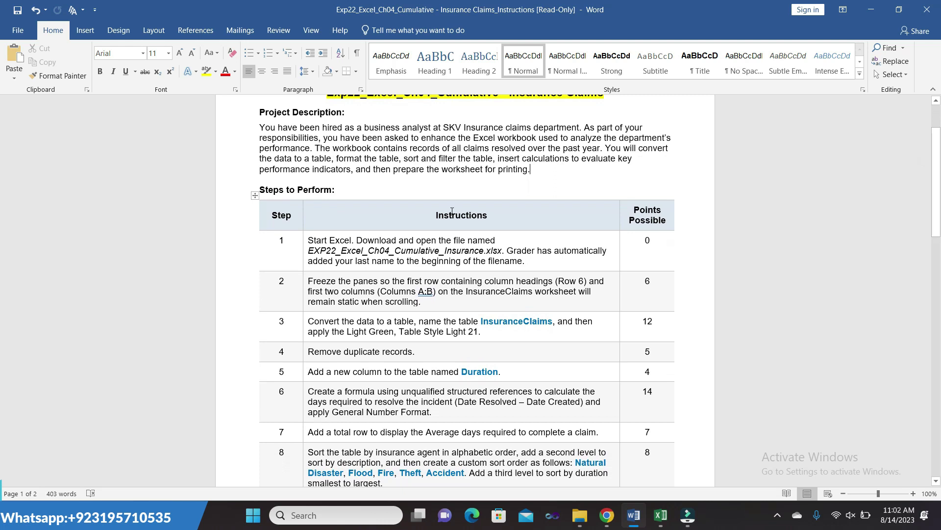
pyautogui.click(304, 244)
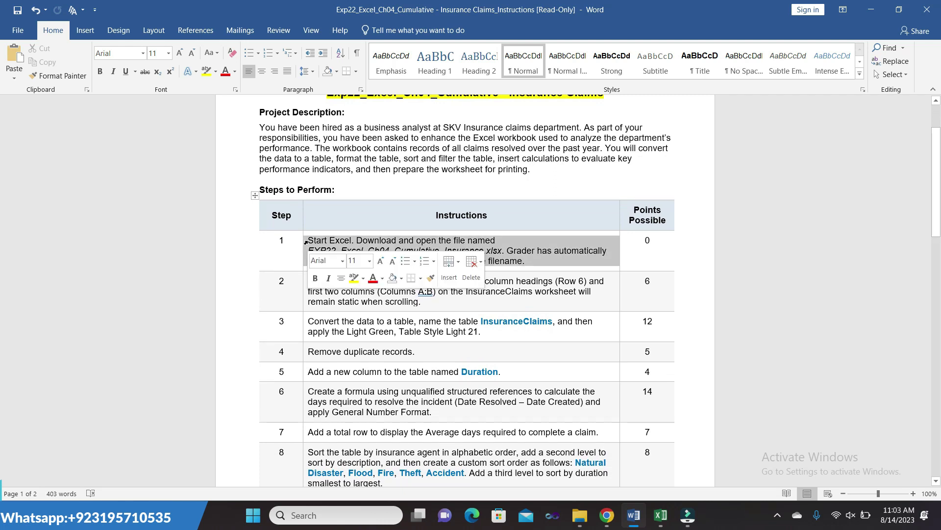
pyautogui.click(355, 278)
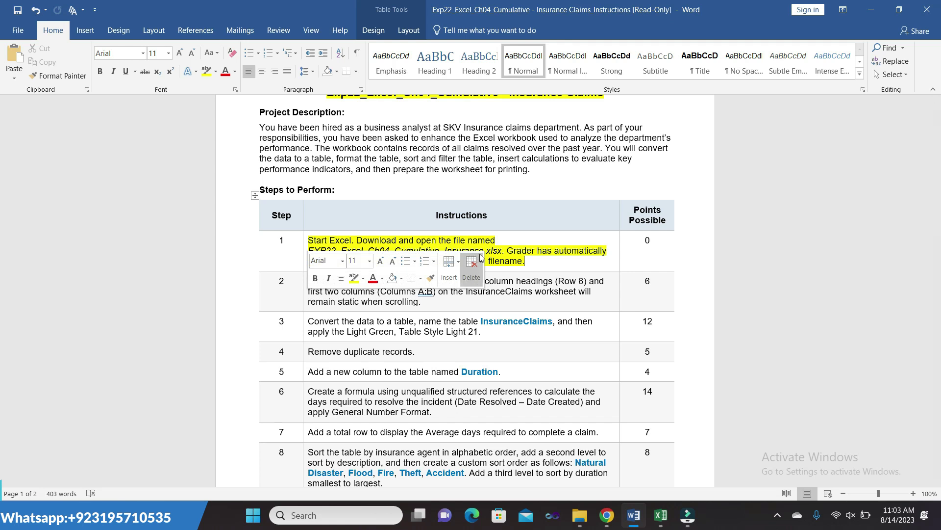
pyautogui.click(296, 244)
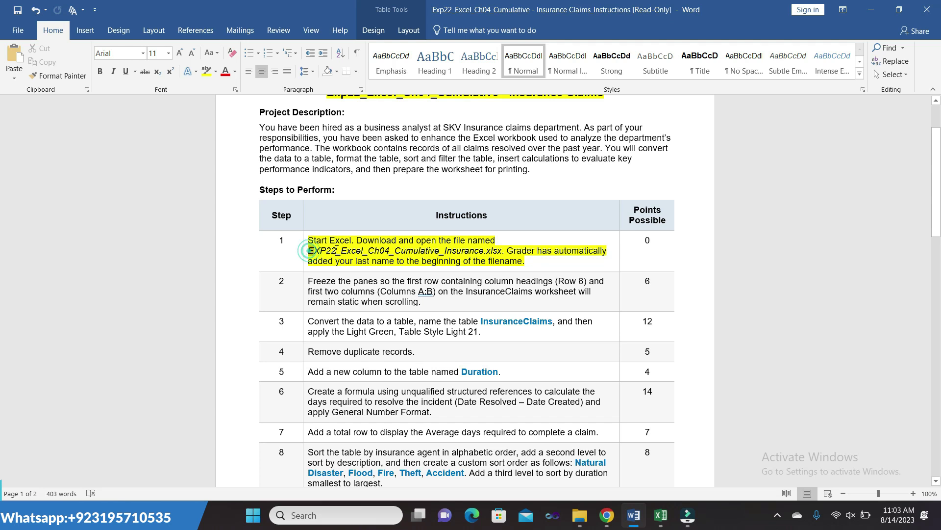
pyautogui.moveTo(312, 251); pyautogui.dragTo(525, 261)
pyautogui.click(508, 250)
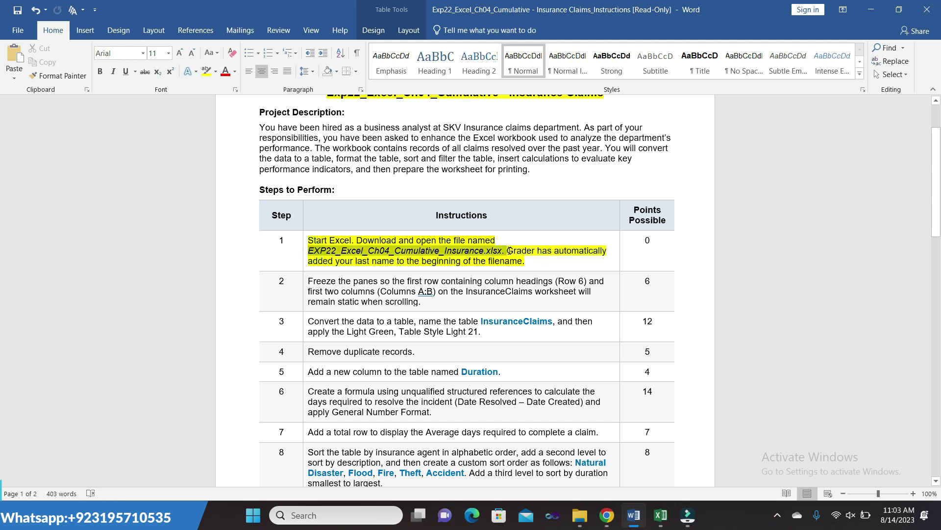
pyautogui.doubleClick(510, 250)
pyautogui.moveTo(660, 515)
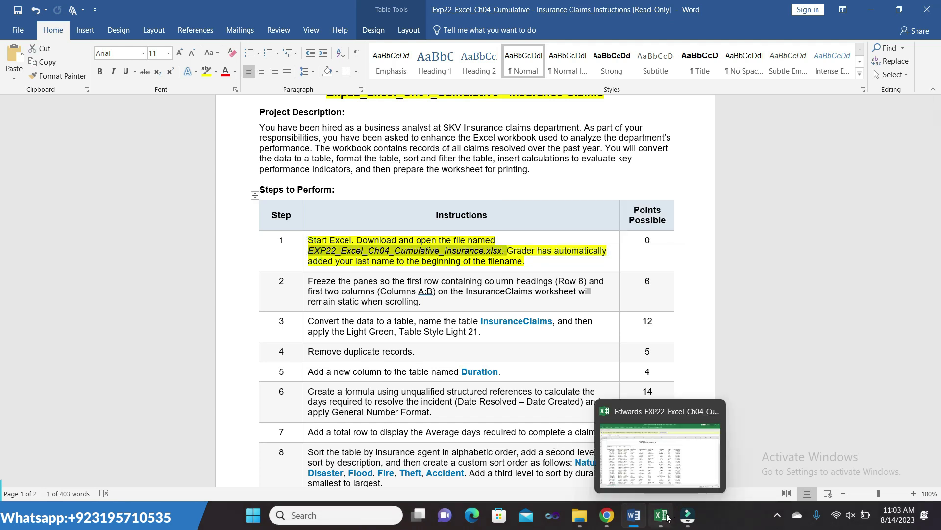
# Step: Enable editing on the Protected View insurance workbook, then go back to the Word instructions
pyautogui.click(659, 462)
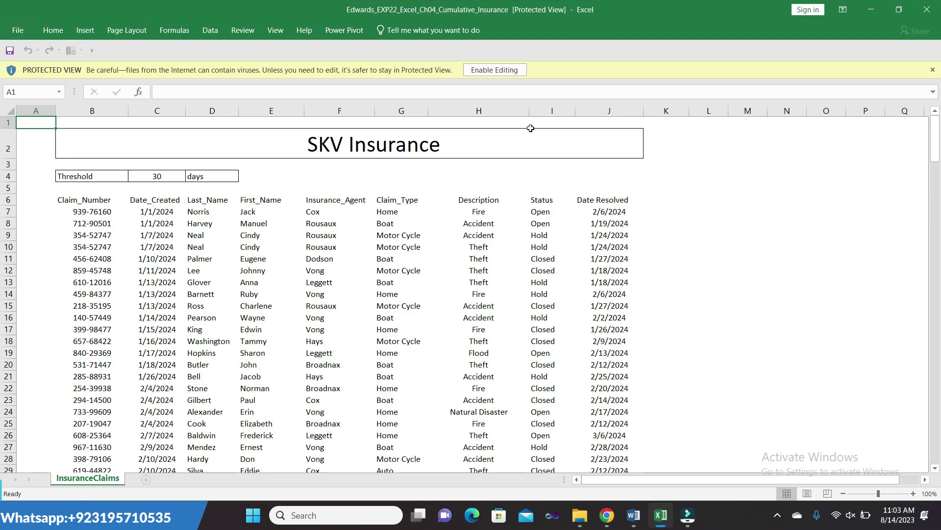
pyautogui.click(513, 71)
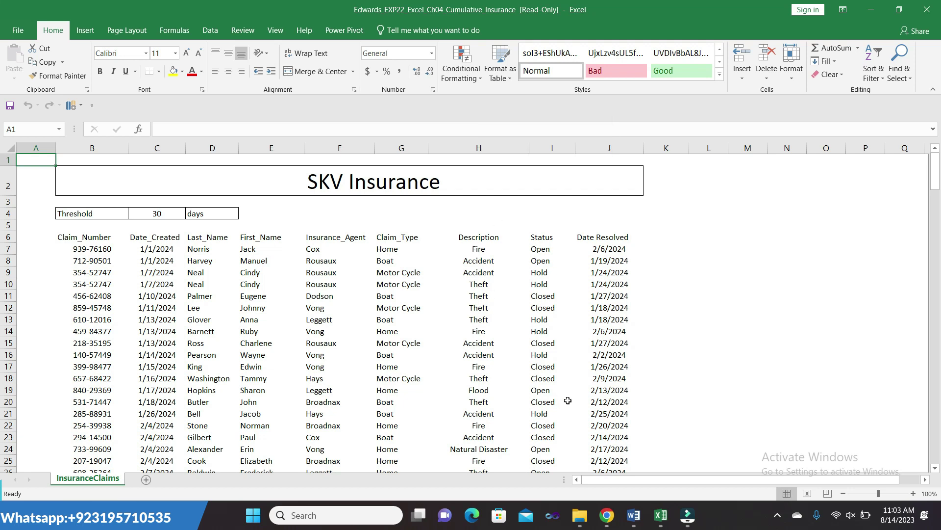
pyautogui.moveTo(634, 515)
pyautogui.click(630, 466)
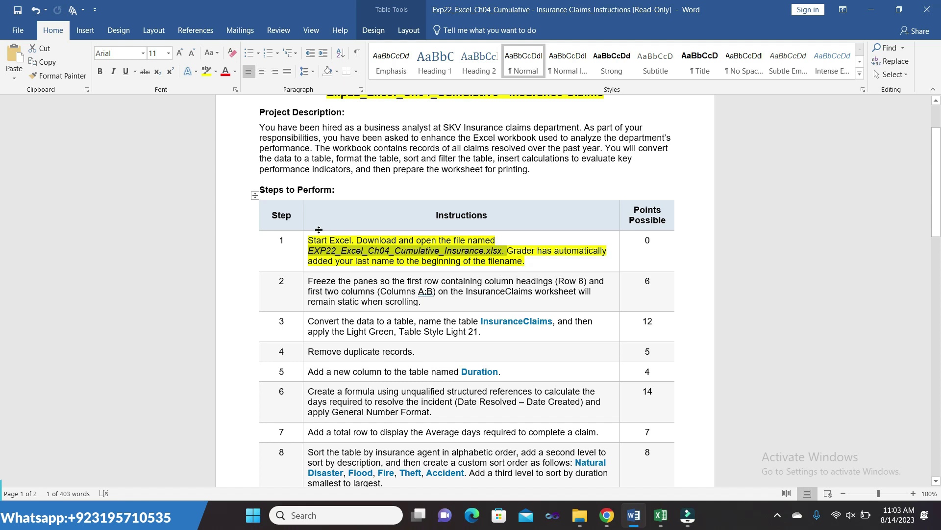
# Step: Clear the Step 1 yellow highlight, highlight Step 2 instead, then return to Excel
pyautogui.click(304, 239)
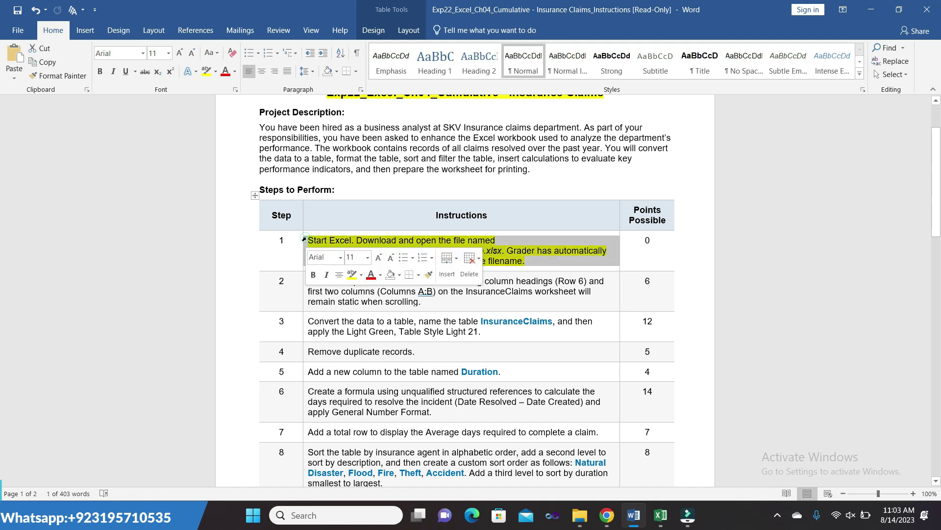
pyautogui.click(352, 275)
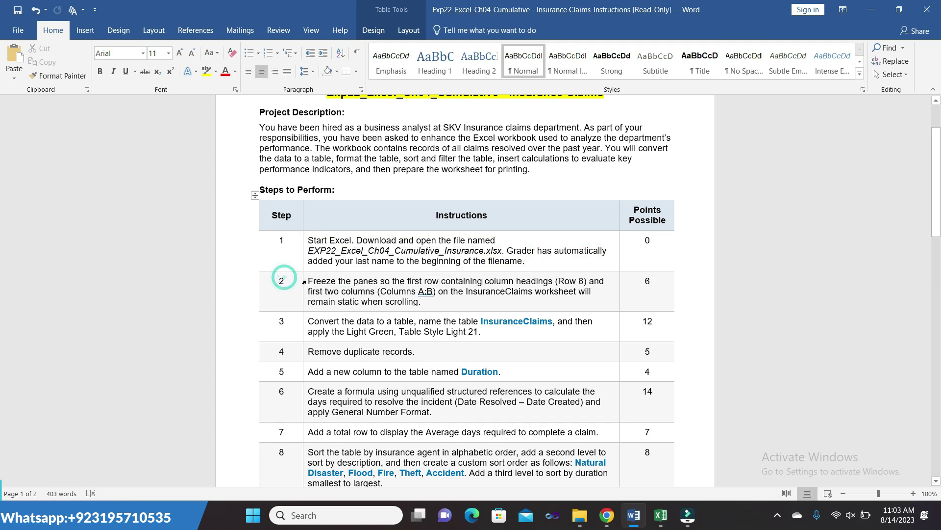
pyautogui.click(305, 280)
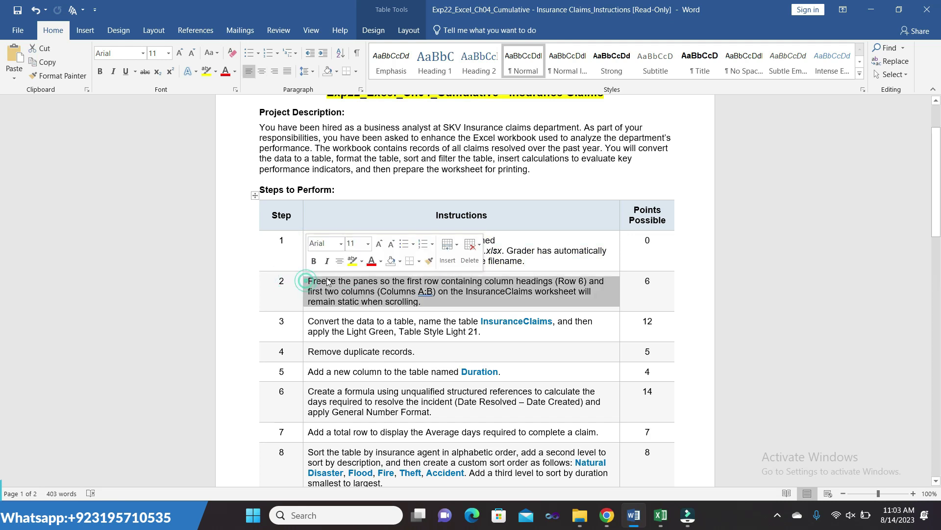
pyautogui.click(352, 260)
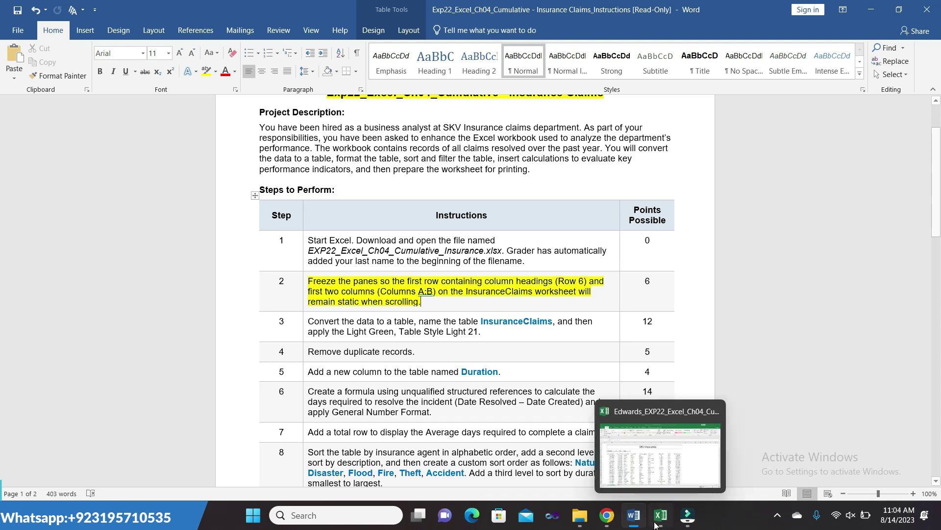
pyautogui.click(662, 478)
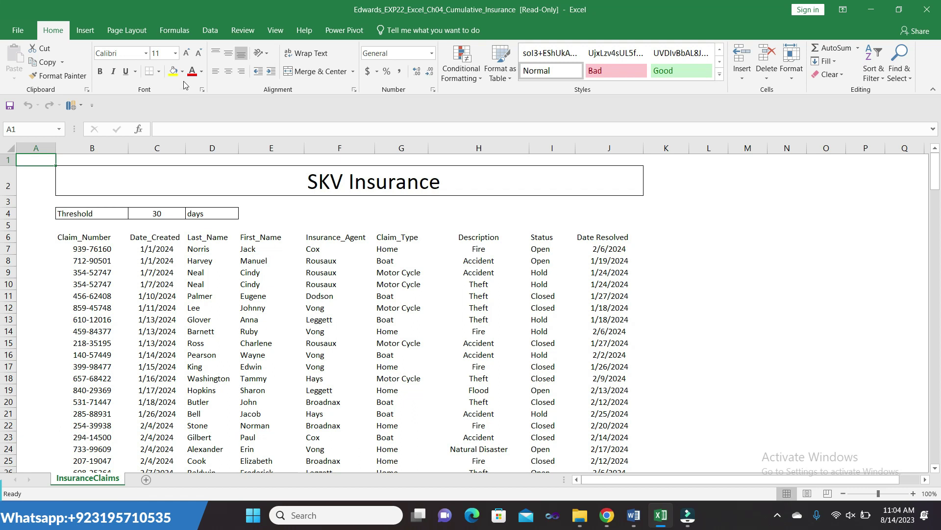
# Step: Freeze panes at H13 so rows 1–12 and columns A–G stay fixed
pyautogui.click(274, 39)
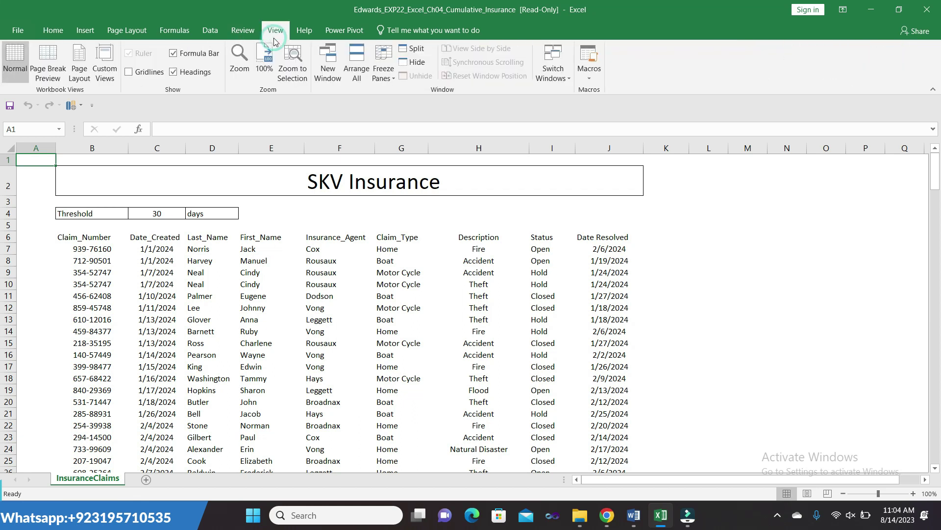
pyautogui.click(391, 75)
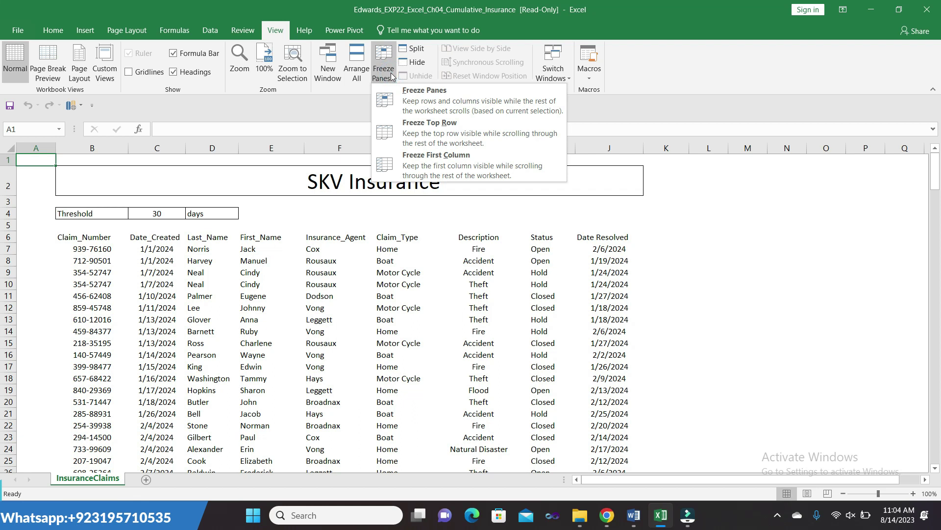
pyautogui.click(413, 93)
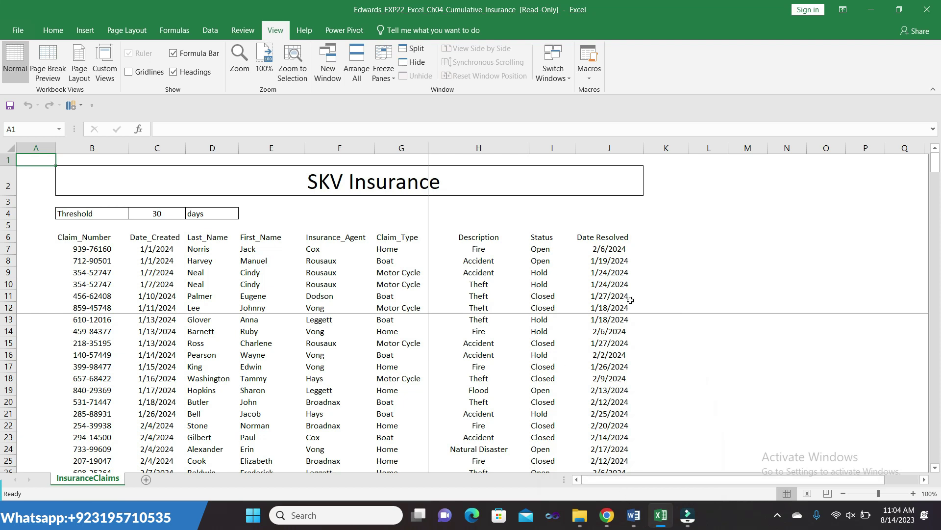
pyautogui.moveTo(650, 312); pyautogui.dragTo(642, 263)
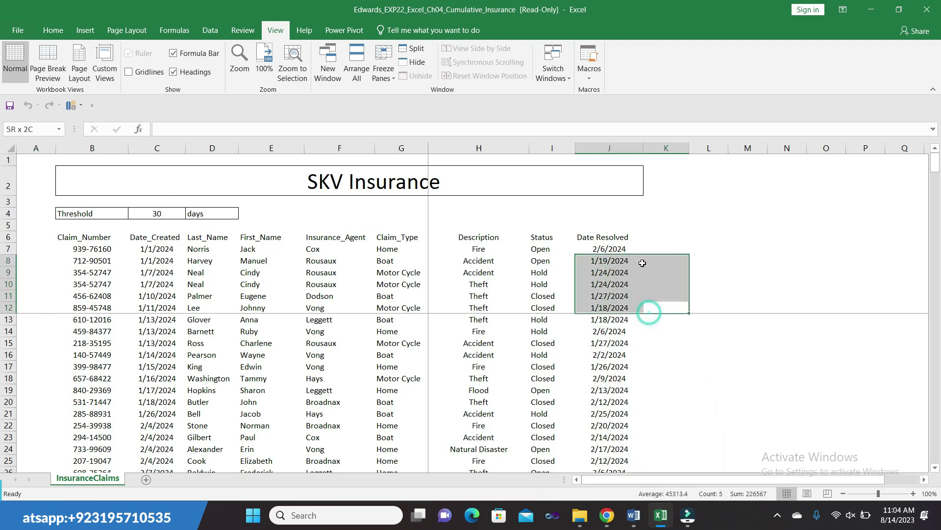
pyautogui.click(711, 330)
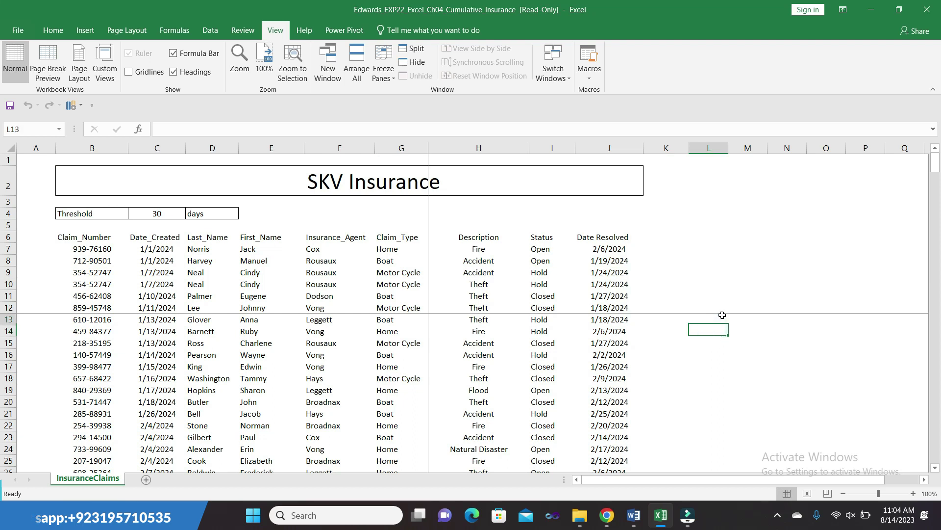
pyautogui.moveTo(722, 315); pyautogui.dragTo(651, 353)
pyautogui.click(692, 387)
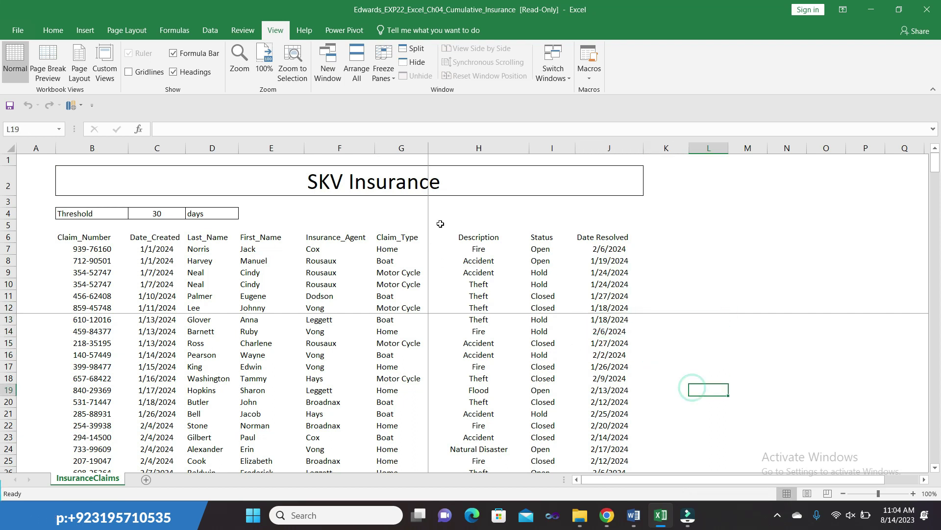
pyautogui.moveTo(633, 515)
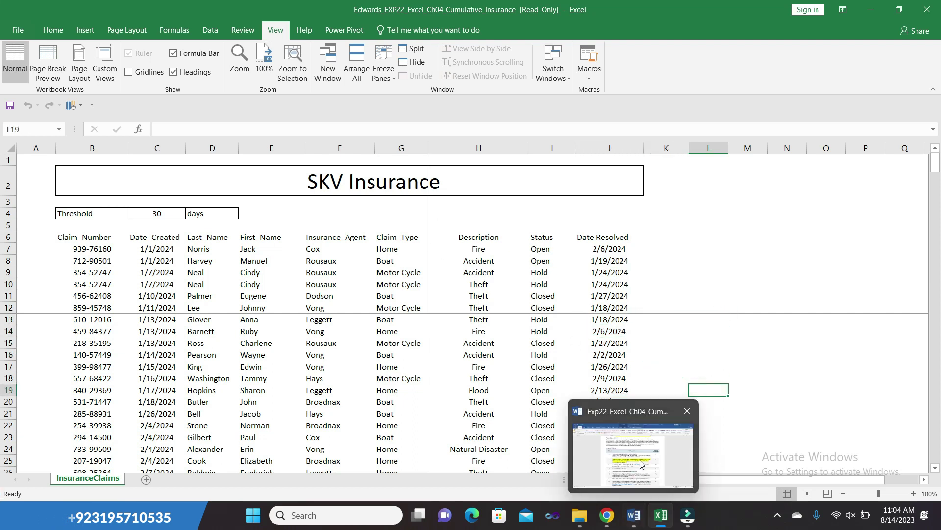
# Step: In Word, move the yellow highlight from Step 2 to the Step 3 instructions
pyautogui.click(641, 463)
pyautogui.click(303, 283)
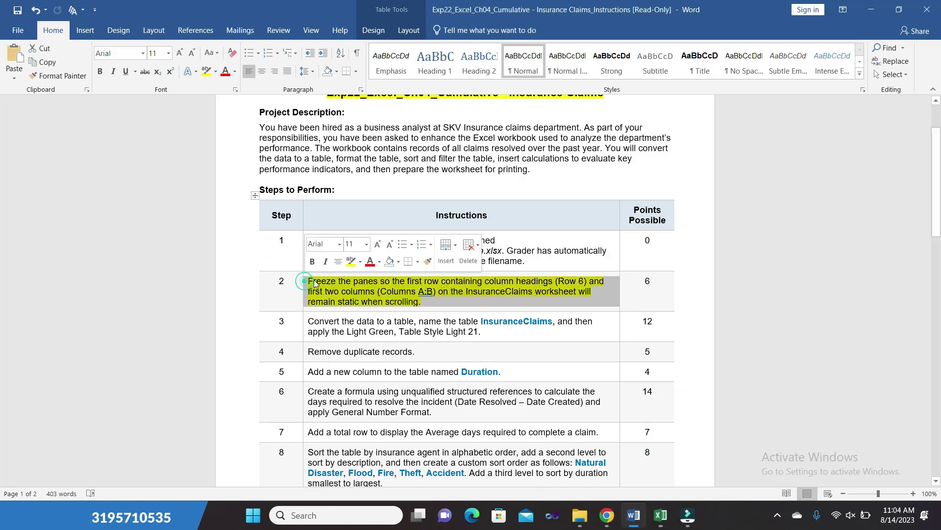
pyautogui.click(351, 267)
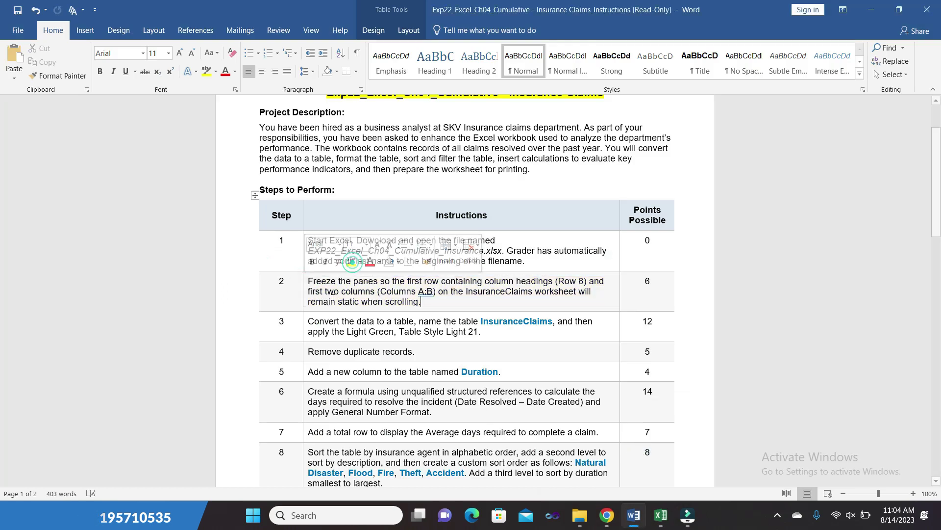
pyautogui.click(305, 321)
pyautogui.click(351, 301)
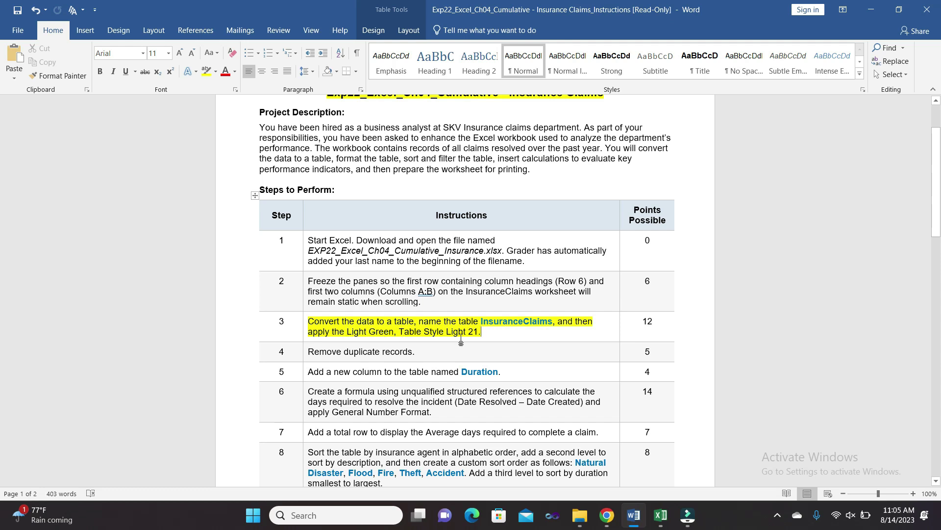
# Step: Select 'Convert the data to a table' in Step 3, then return to Excel
pyautogui.click(403, 323)
pyautogui.moveTo(311, 321); pyautogui.dragTo(413, 322)
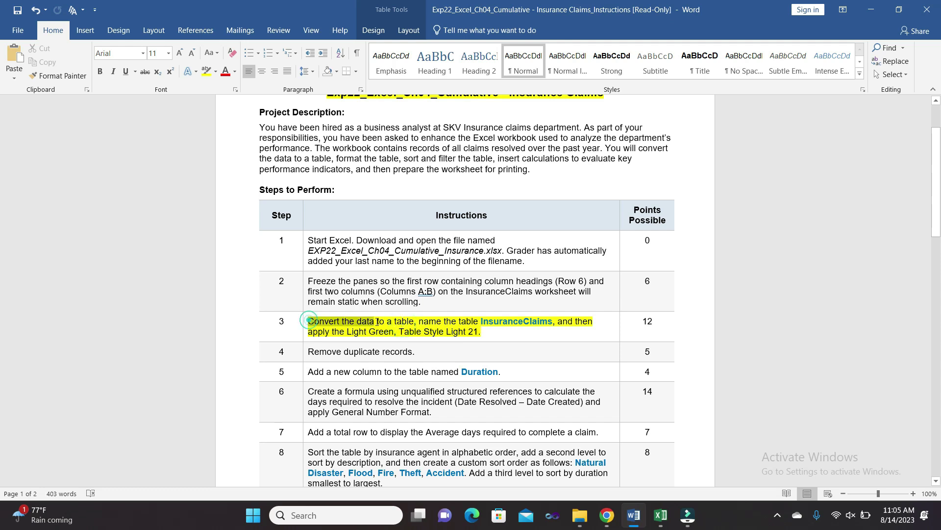
pyautogui.click(661, 514)
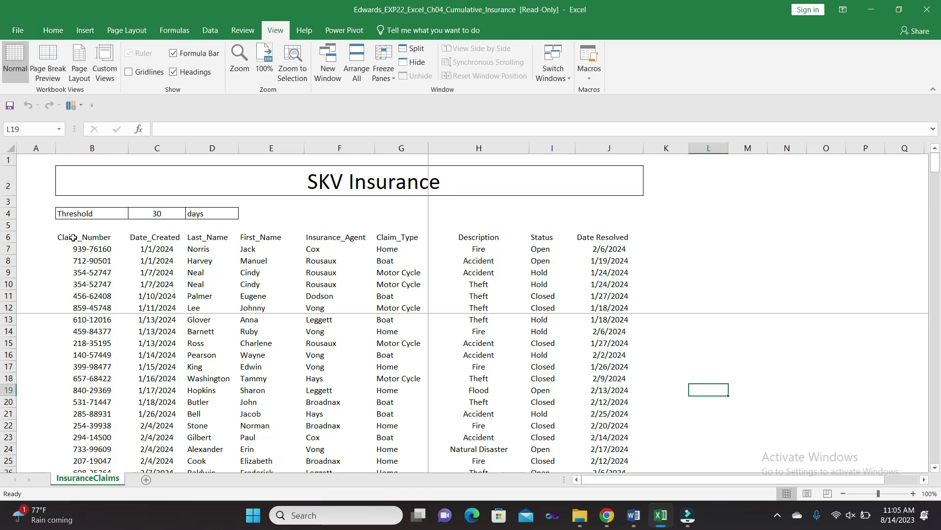
# Step: Convert range B6:J215 into a table with headers using Insert > Table
pyautogui.moveTo(59, 238)
pyautogui.mouseDown()
pyautogui.moveTo(538, 402)
pyautogui.moveTo(607, 505)
pyautogui.mouseUp()
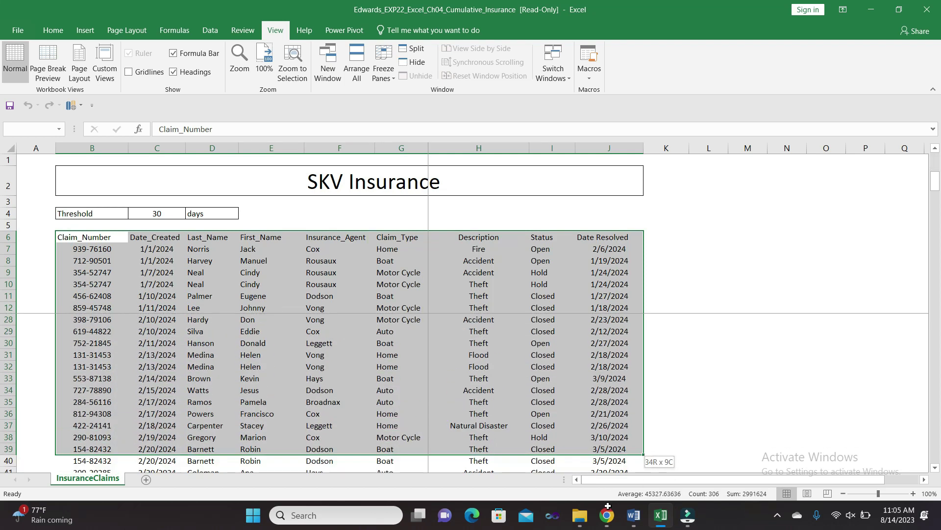
pyautogui.moveTo(607, 505)
pyautogui.mouseDown()
pyautogui.moveTo(603, 527)
pyautogui.moveTo(602, 426)
pyautogui.mouseUp()
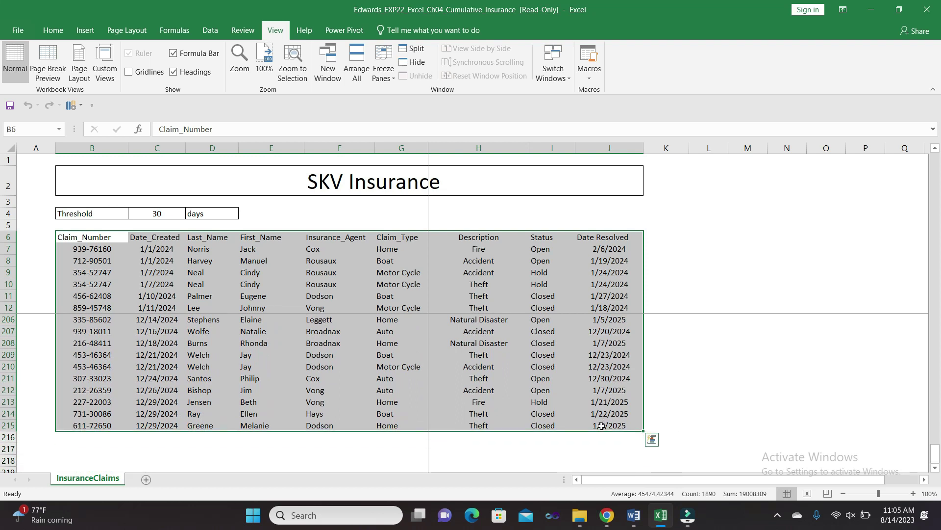
pyautogui.click(77, 34)
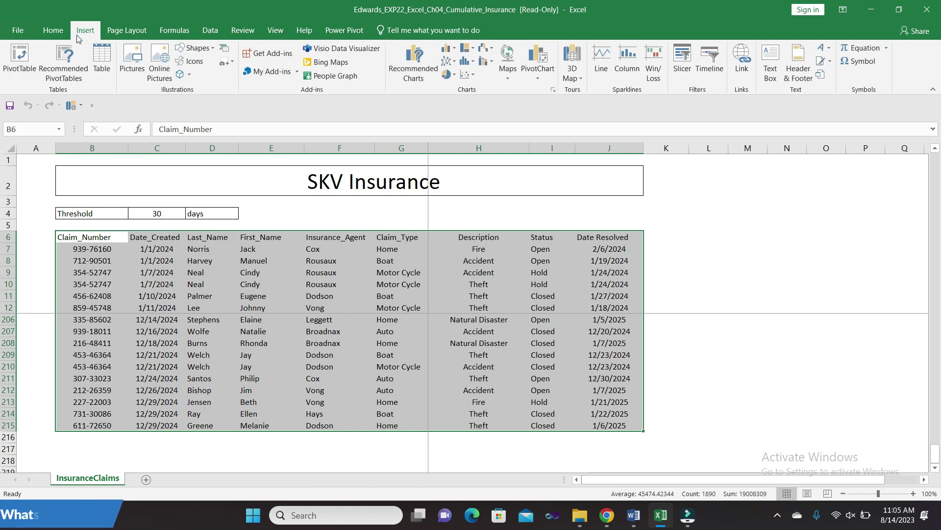
pyautogui.click(97, 61)
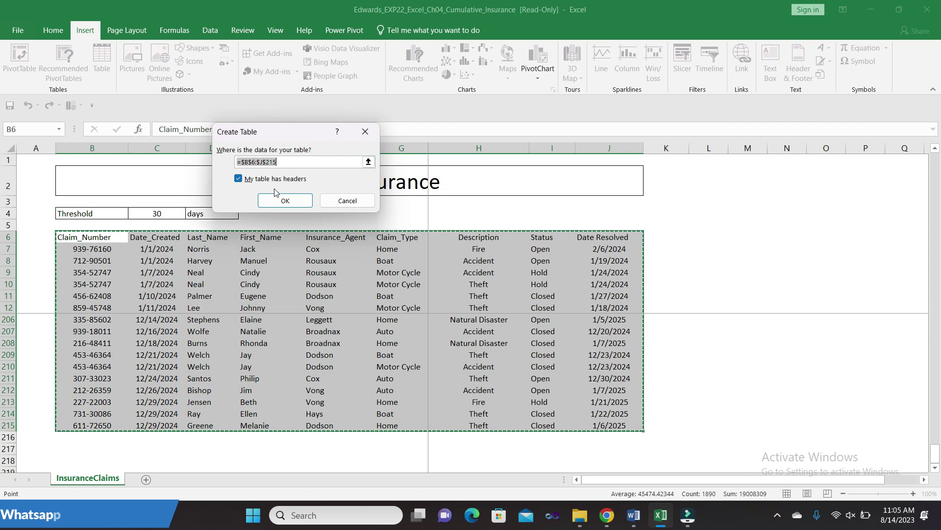
pyautogui.click(284, 202)
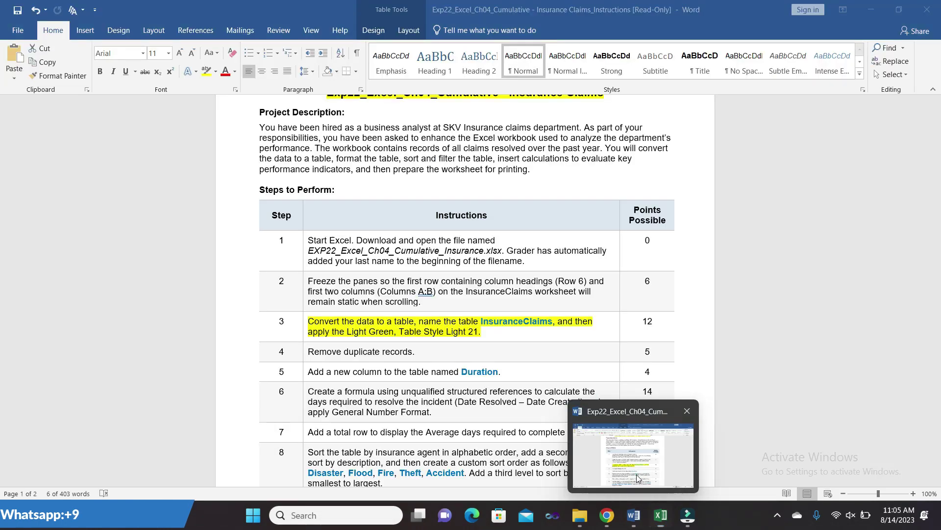
# Step: In Word, select the table name InsuranceClaims in step 3
pyautogui.moveTo(634, 514)
pyautogui.click(637, 474)
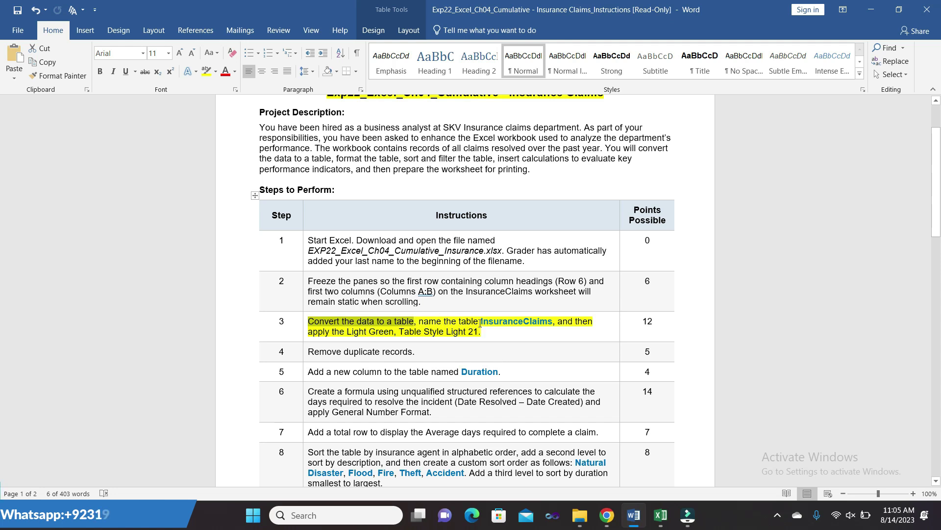
pyautogui.moveTo(481, 322); pyautogui.dragTo(553, 324)
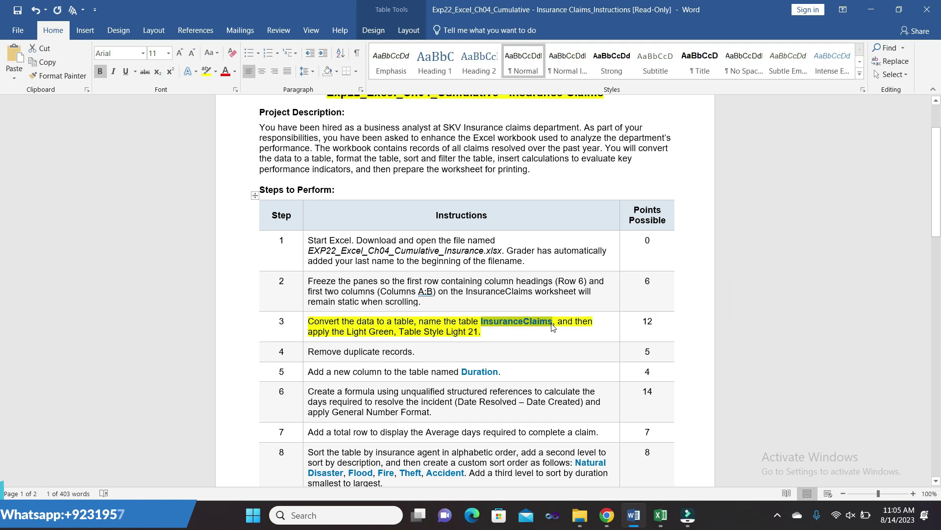
# Step: Change the Table Name from Table1 to InsuranceClaims, then return to Word
pyautogui.click(652, 475)
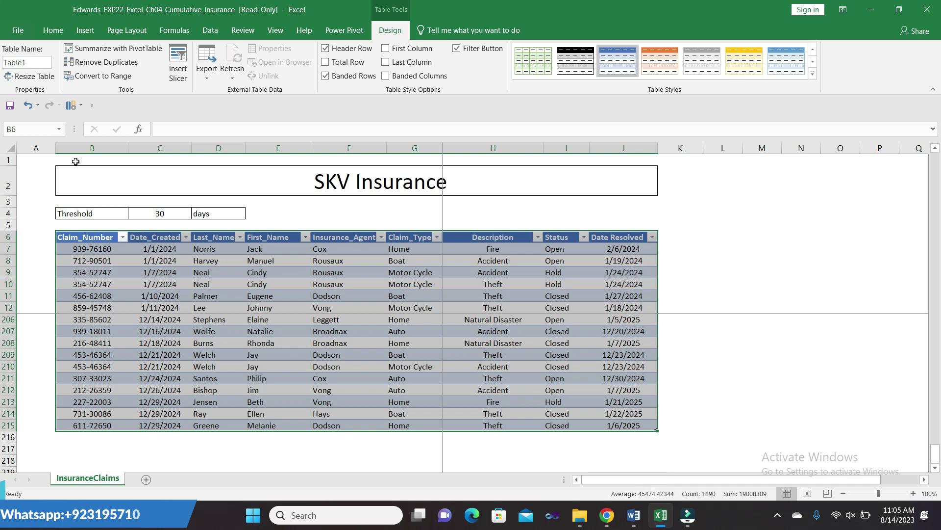
pyautogui.click(40, 63)
pyautogui.write('InsuranceClaims')
pyautogui.press('Return')
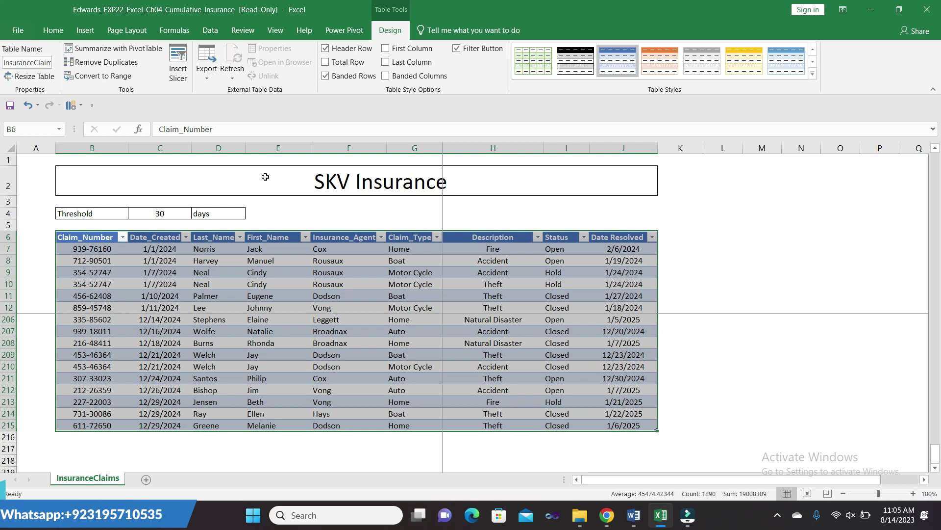
pyautogui.moveTo(634, 515)
pyautogui.click(627, 490)
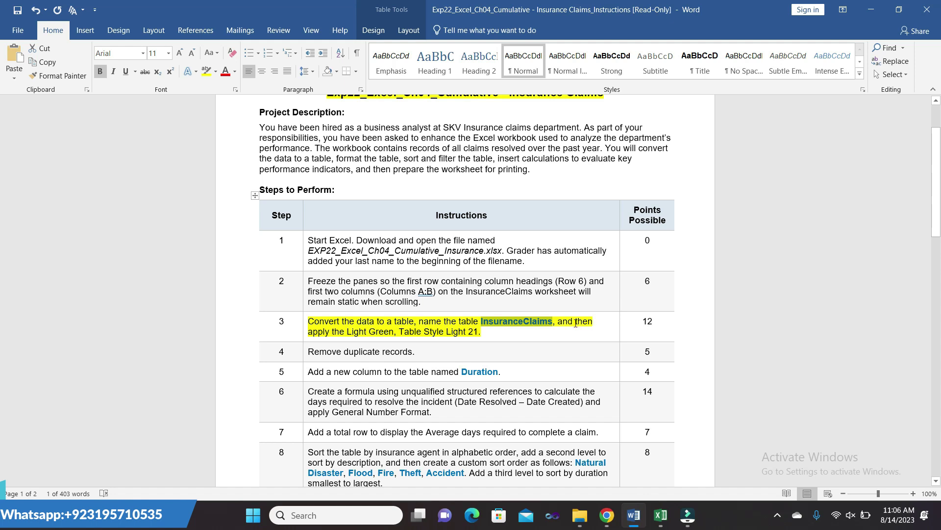
# Step: Select the 'Light Green, Table Style Light 21' requirement text in step 3
pyautogui.moveTo(576, 323); pyautogui.dragTo(481, 333)
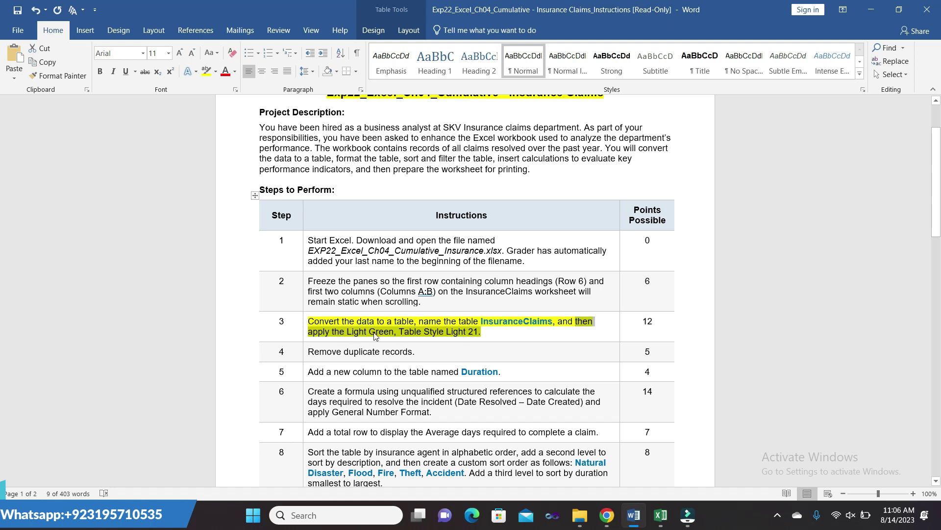
pyautogui.click(328, 332)
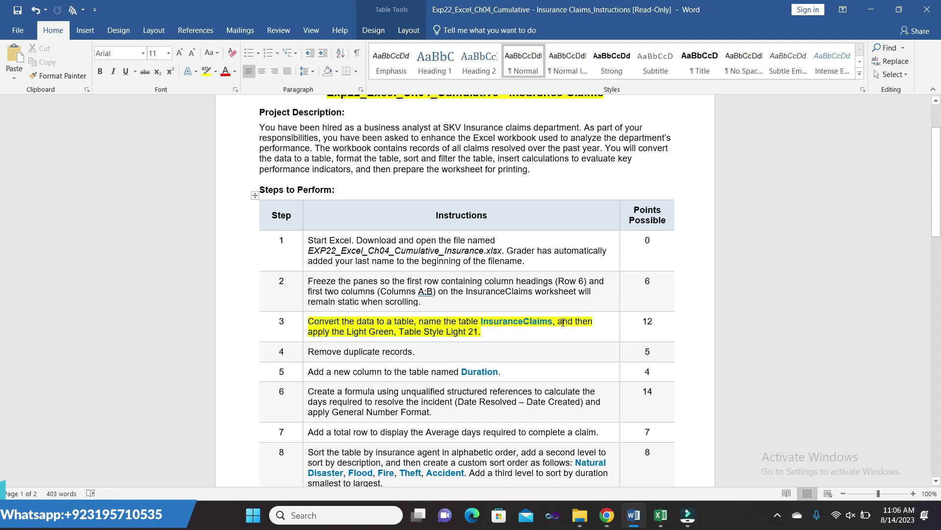
pyautogui.moveTo(558, 321); pyautogui.dragTo(338, 341)
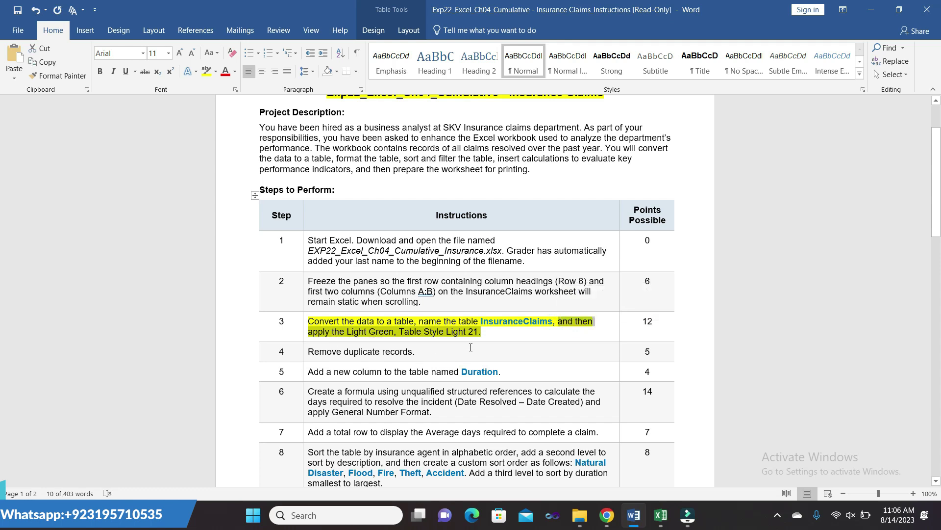
# Step: Apply Light Green, Table Style Light 21 from the Table Styles gallery to InsuranceClaims
pyautogui.click(664, 441)
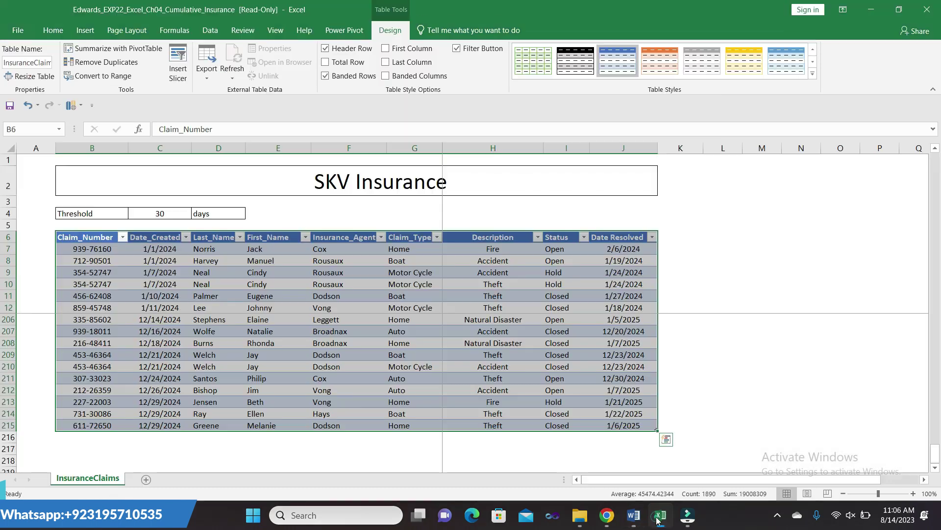
pyautogui.click(813, 74)
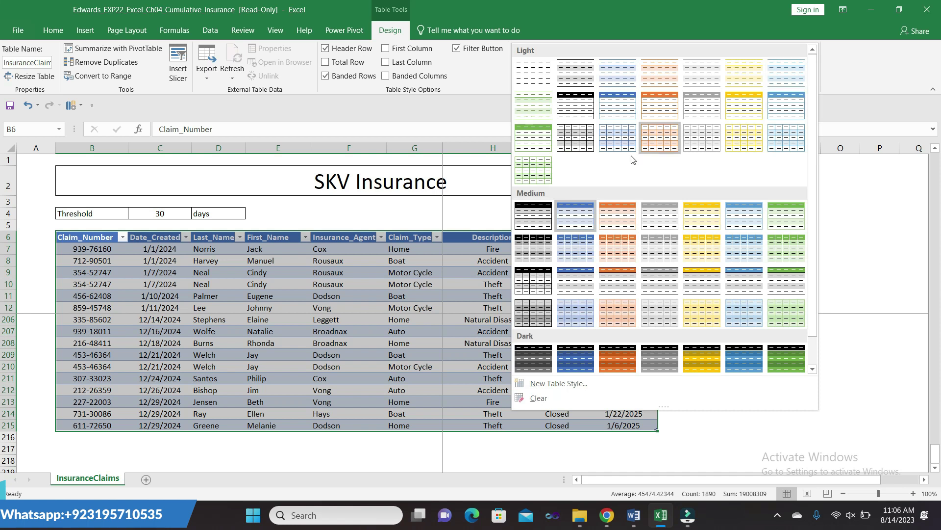
pyautogui.click(543, 169)
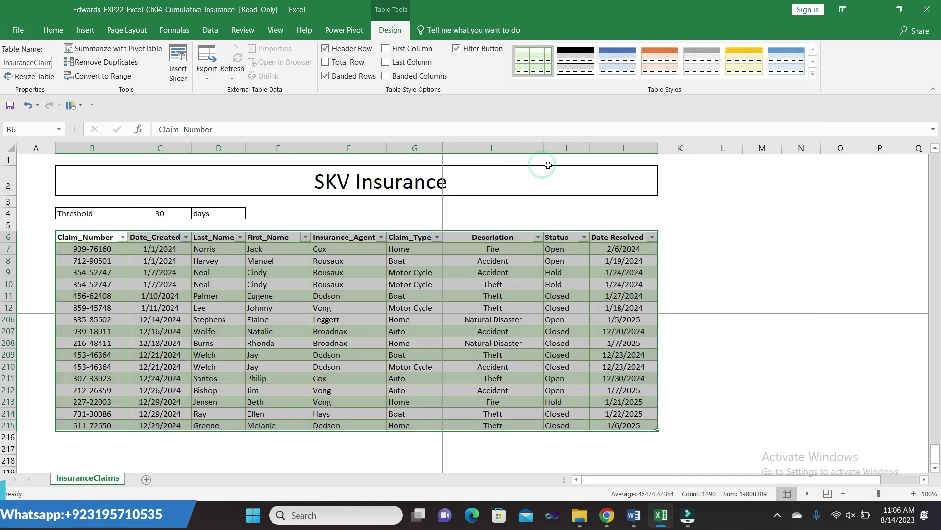
pyautogui.click(763, 273)
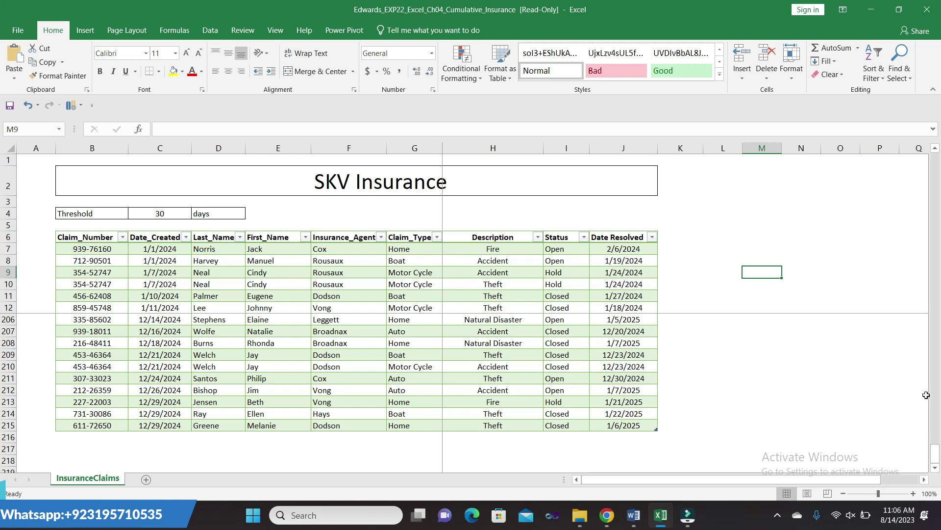
pyautogui.moveTo(935, 453); pyautogui.dragTo(866, 154)
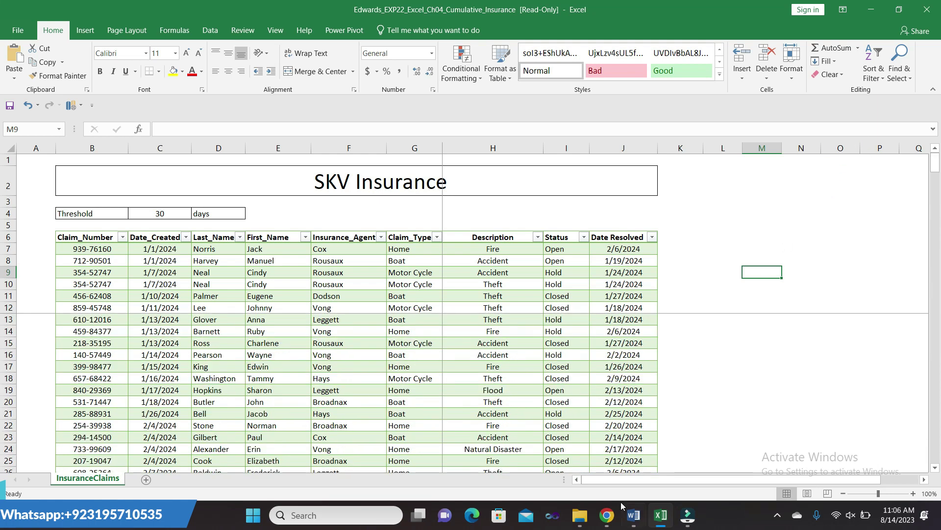
# Step: Remove the yellow highlight from step 3 and highlight step 4 yellow in Word
pyautogui.click(632, 517)
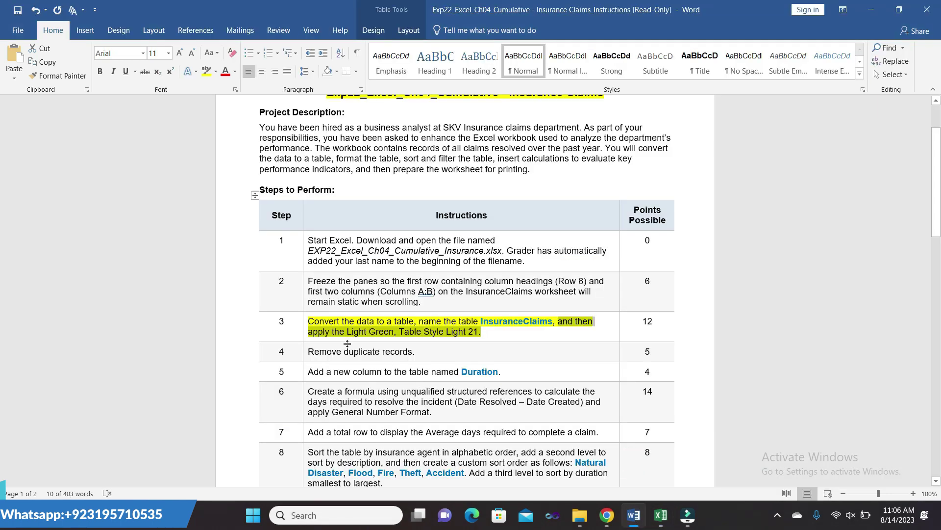
pyautogui.click(307, 321)
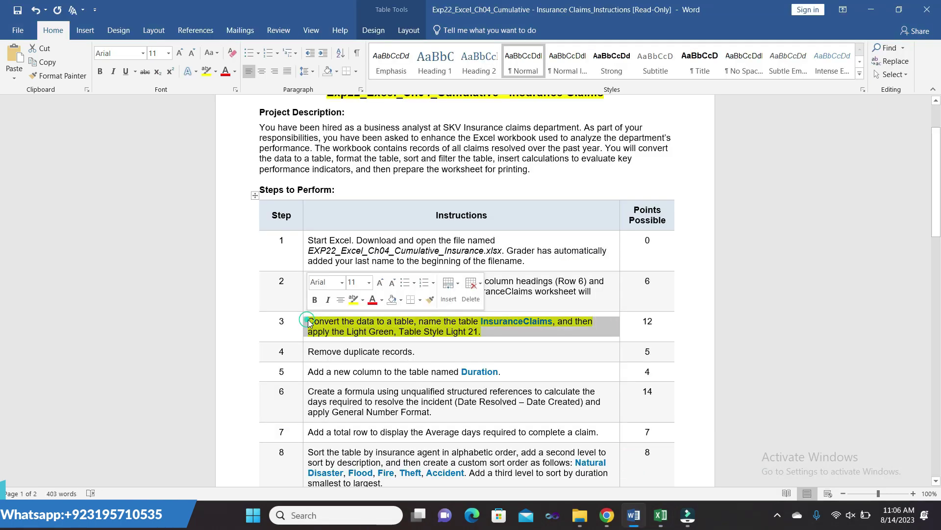
pyautogui.click(345, 310)
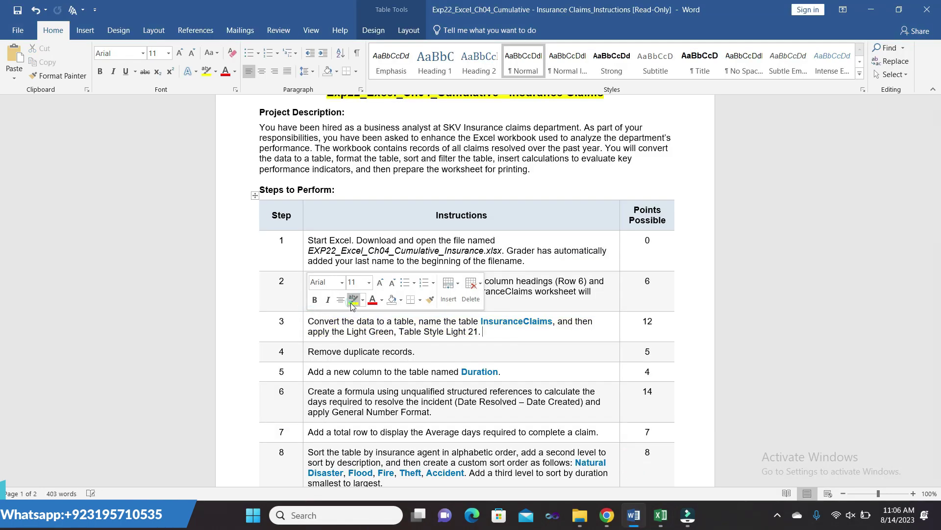
pyautogui.click(305, 351)
pyautogui.click(351, 331)
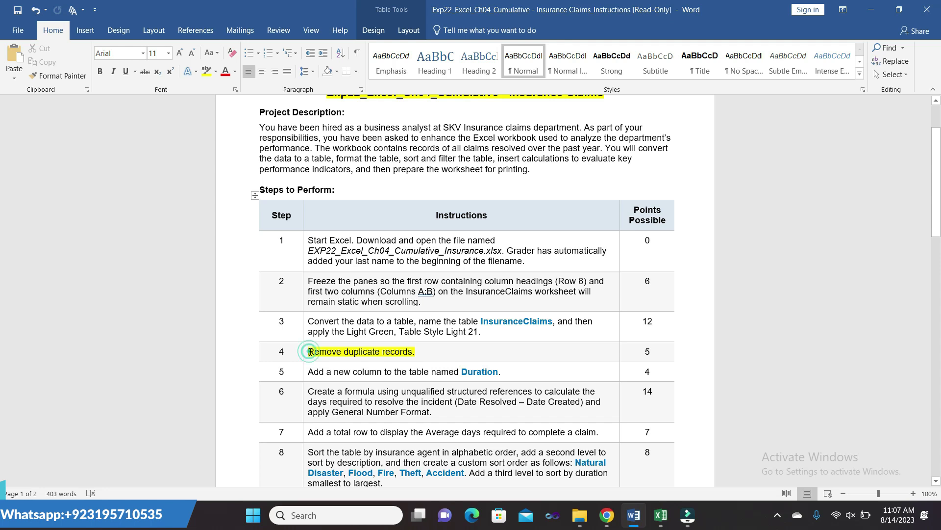
# Step: Select the 'Remove duplicate records' text of step 4, then return to Excel
pyautogui.moveTo(309, 352); pyautogui.dragTo(413, 353)
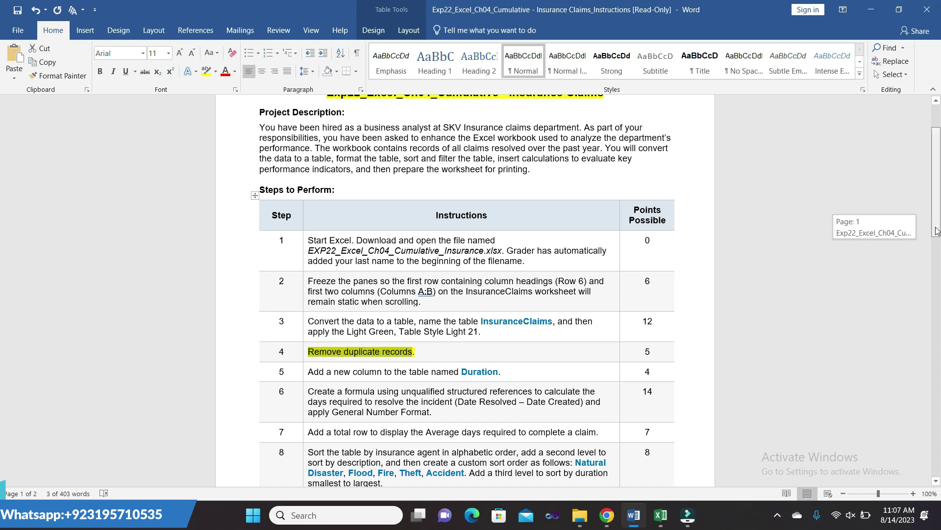
pyautogui.moveTo(936, 245); pyautogui.dragTo(936, 264)
pyautogui.moveTo(1, 265); pyautogui.dragTo(1, 266)
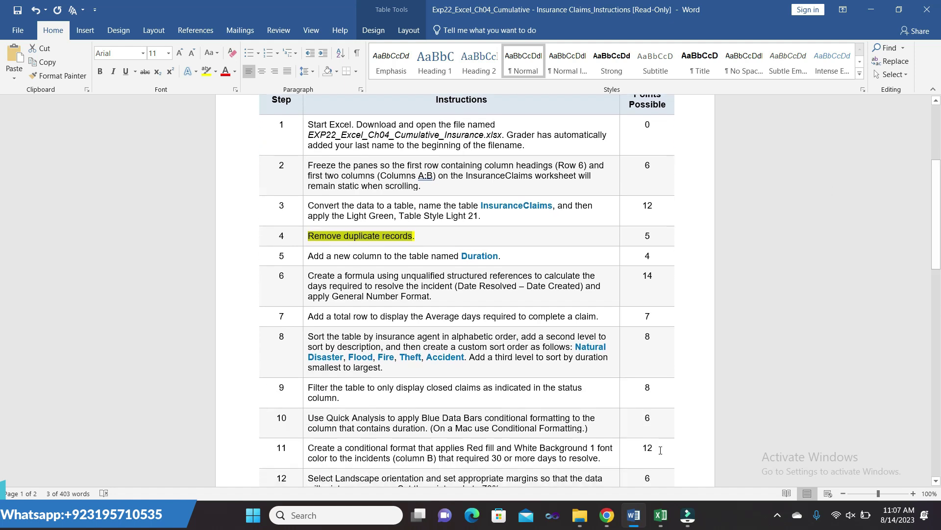
pyautogui.moveTo(660, 515)
pyautogui.click(654, 481)
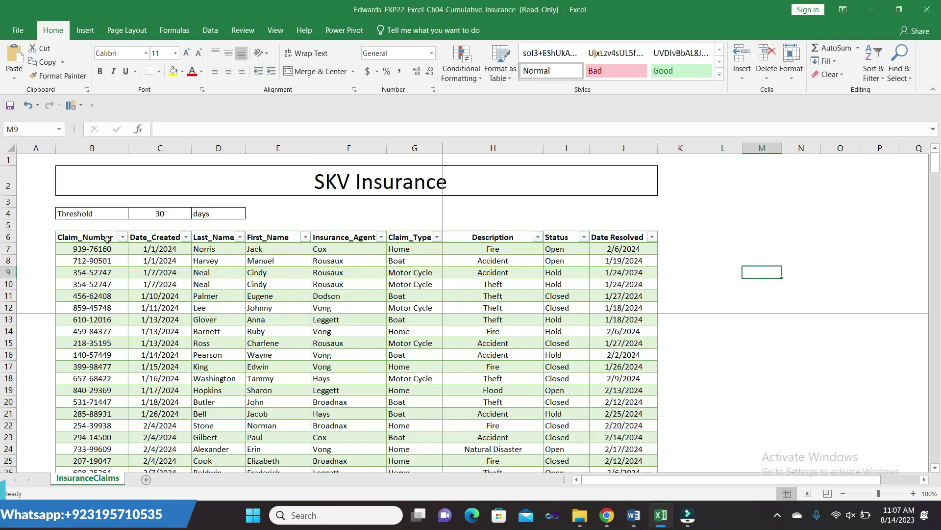
# Step: Run Remove Duplicates on the InsuranceClaims table across all columns, dropping three duplicates to leave 206 rows
pyautogui.moveTo(103, 238)
pyautogui.mouseDown()
pyautogui.moveTo(638, 453)
pyautogui.moveTo(623, 508)
pyautogui.mouseUp()
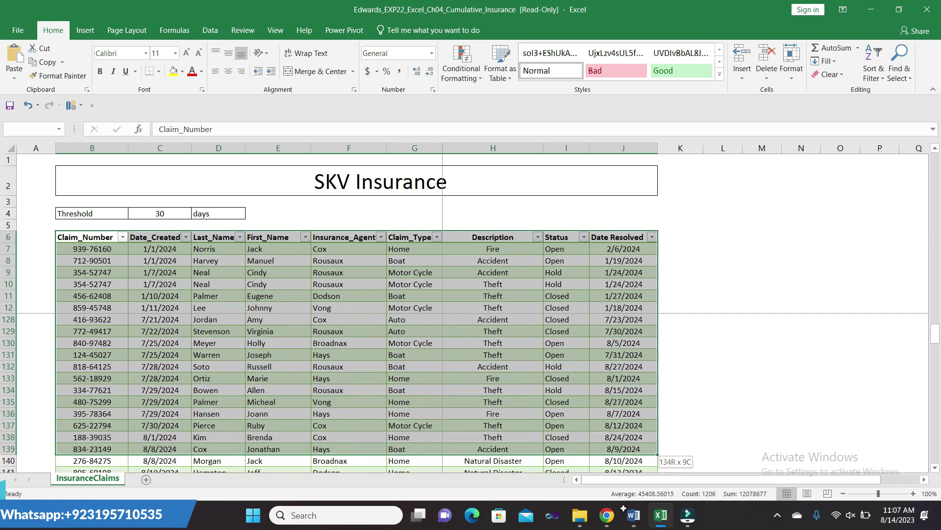
pyautogui.moveTo(623, 508); pyautogui.dragTo(610, 426)
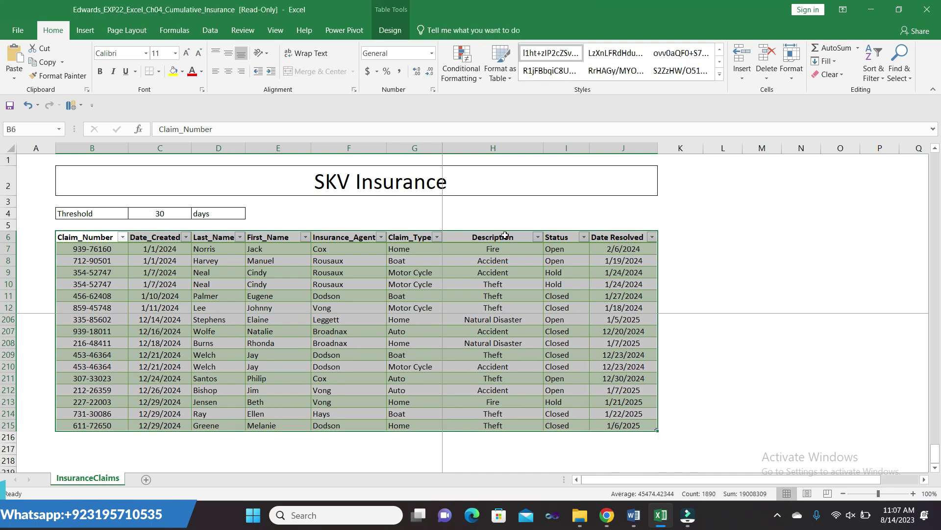
pyautogui.click(399, 36)
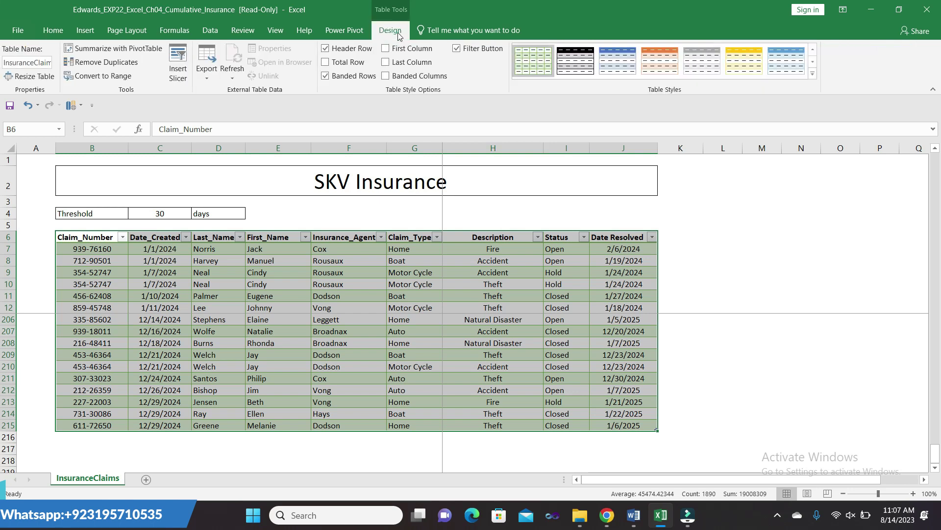
pyautogui.click(137, 61)
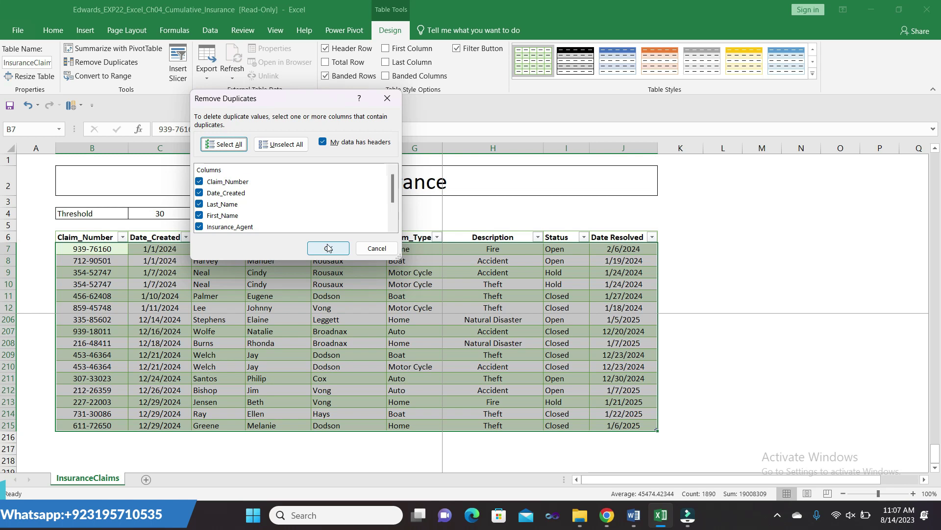
pyautogui.click(328, 249)
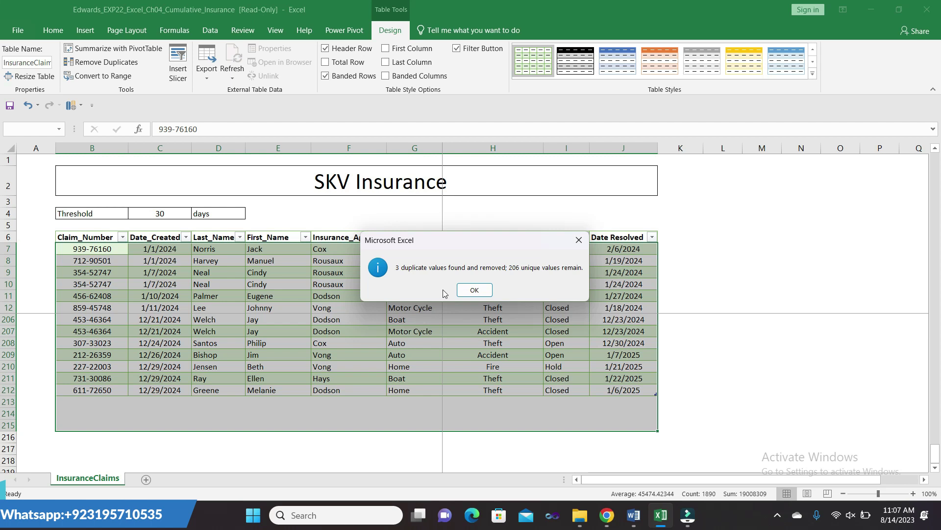
pyautogui.click(474, 290)
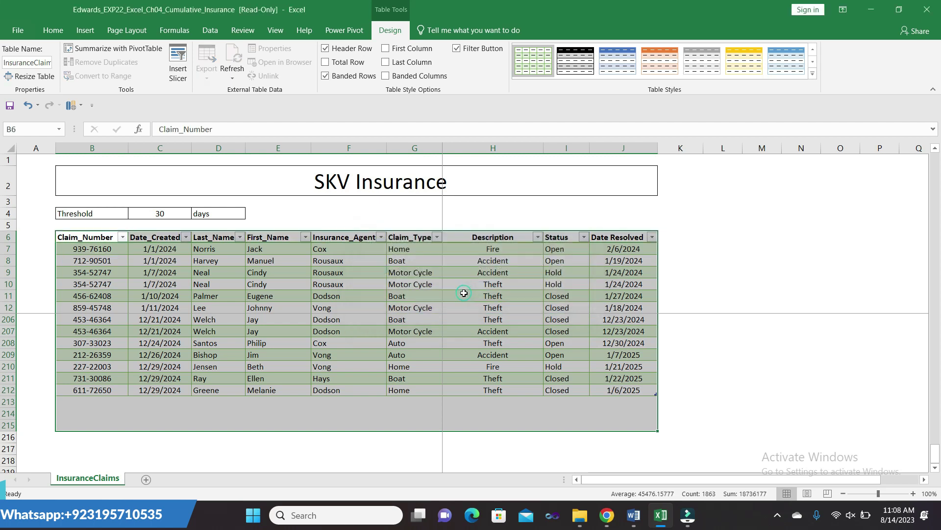
pyautogui.click(707, 327)
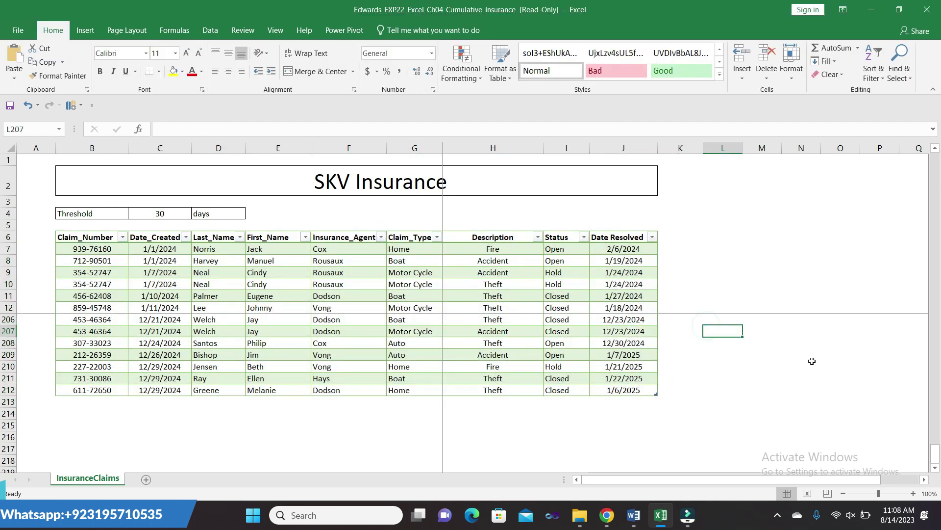
pyautogui.moveTo(937, 454); pyautogui.dragTo(894, 271)
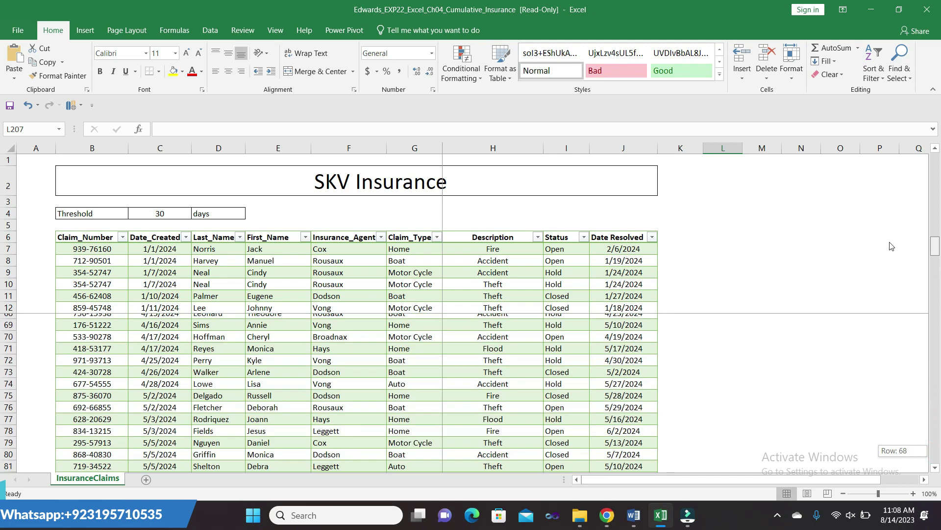
pyautogui.moveTo(894, 271); pyautogui.dragTo(862, 119)
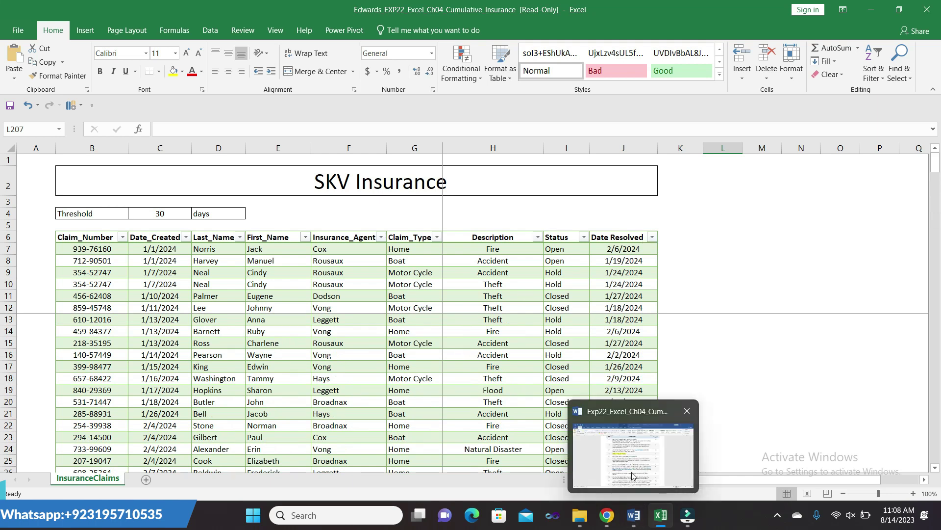
# Step: Shift Word's yellow highlight from step 4 to step 5 about the Duration column, then return to Excel
pyautogui.click(633, 451)
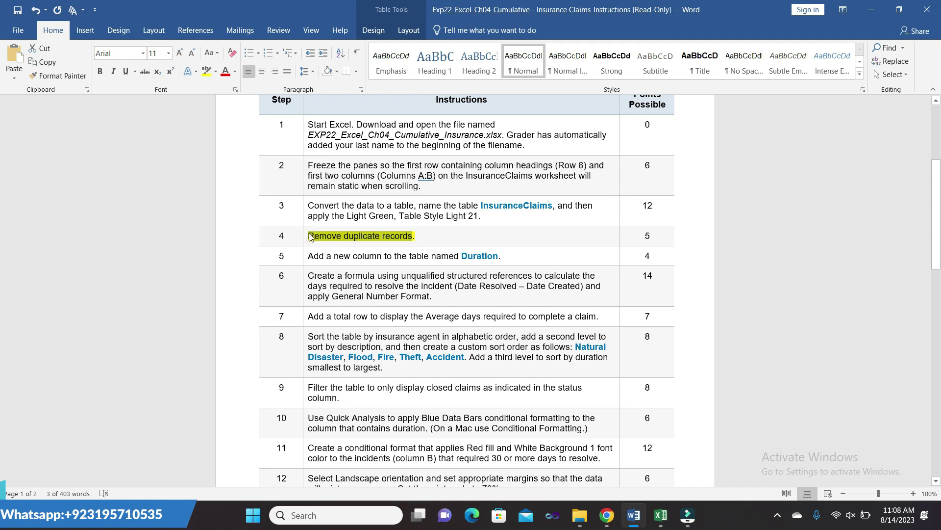
pyautogui.click(349, 219)
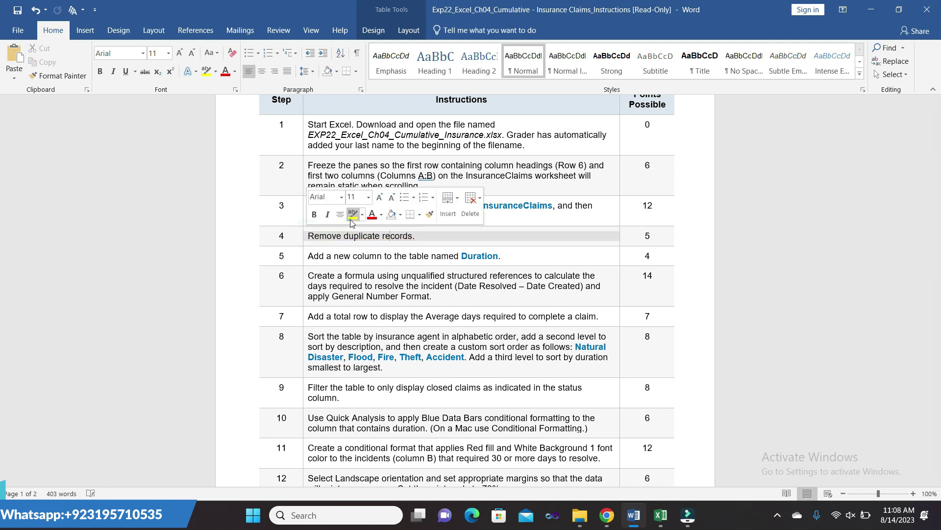
pyautogui.click(305, 256)
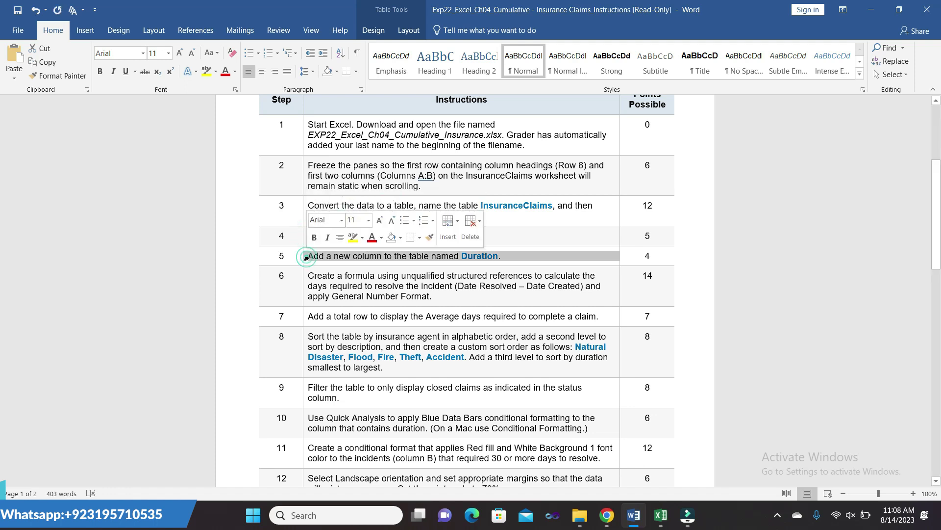
pyautogui.click(351, 238)
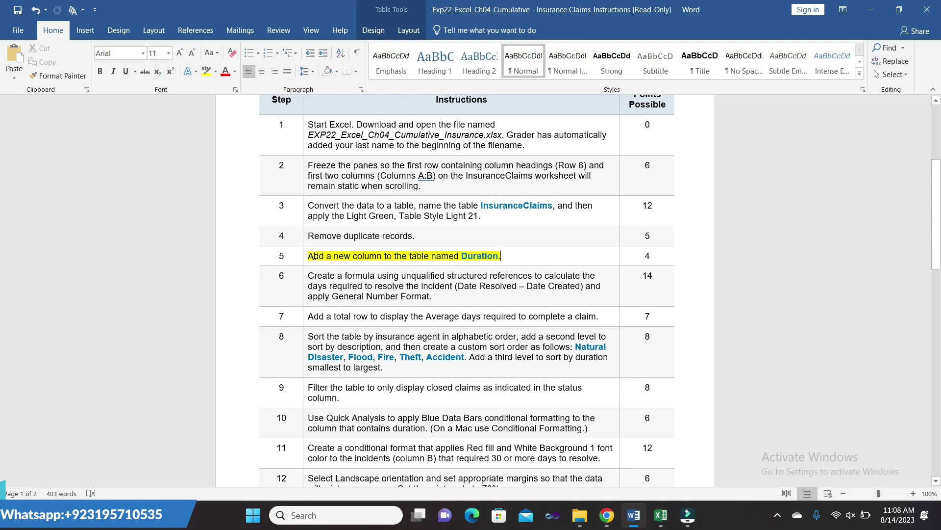
pyautogui.moveTo(311, 255); pyautogui.dragTo(349, 266)
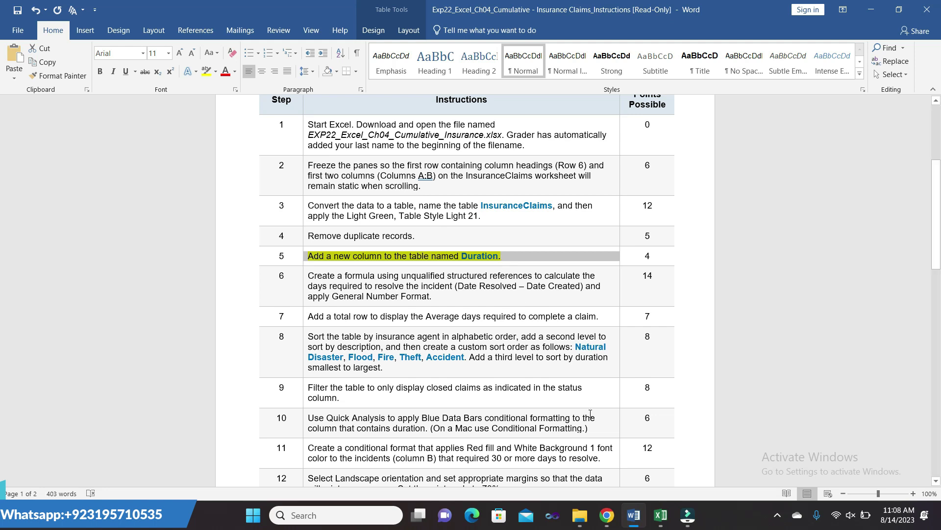
pyautogui.moveTo(661, 514)
pyautogui.click(656, 472)
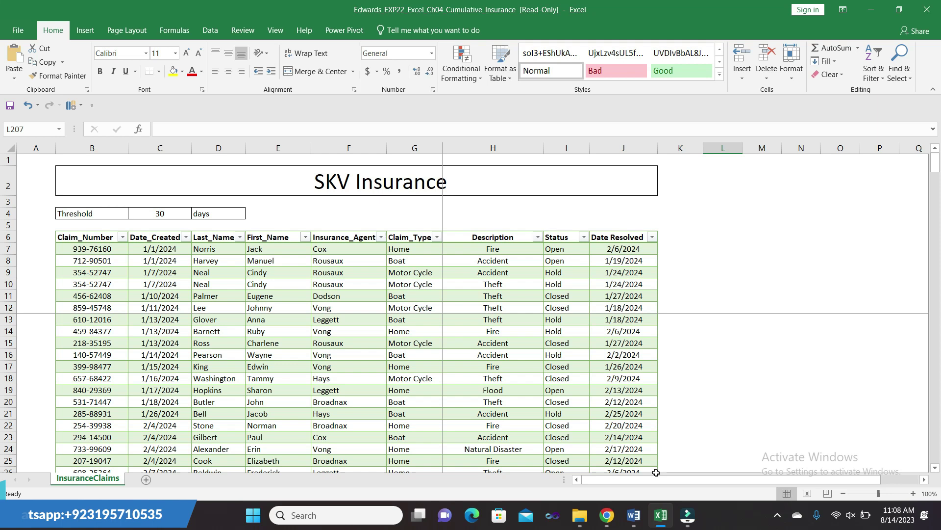
# Step: Enter the header 'Duration' in K6 to extend the table, then bring Word back up
pyautogui.click(684, 238)
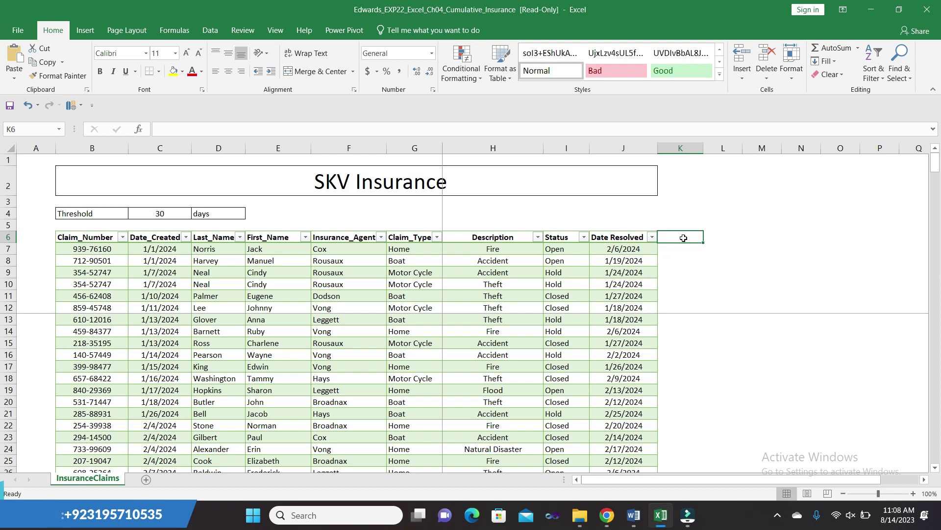
pyautogui.write('D')
pyautogui.write('uration')
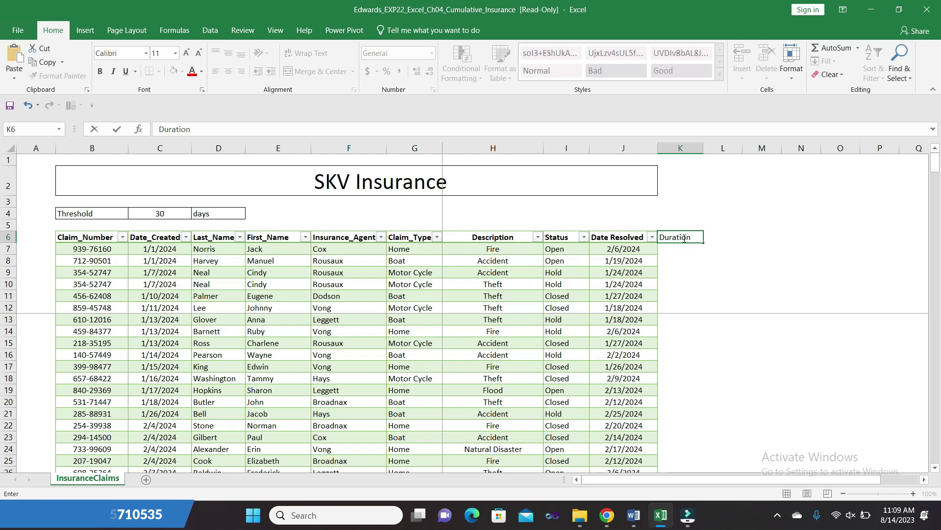
pyautogui.press('Return')
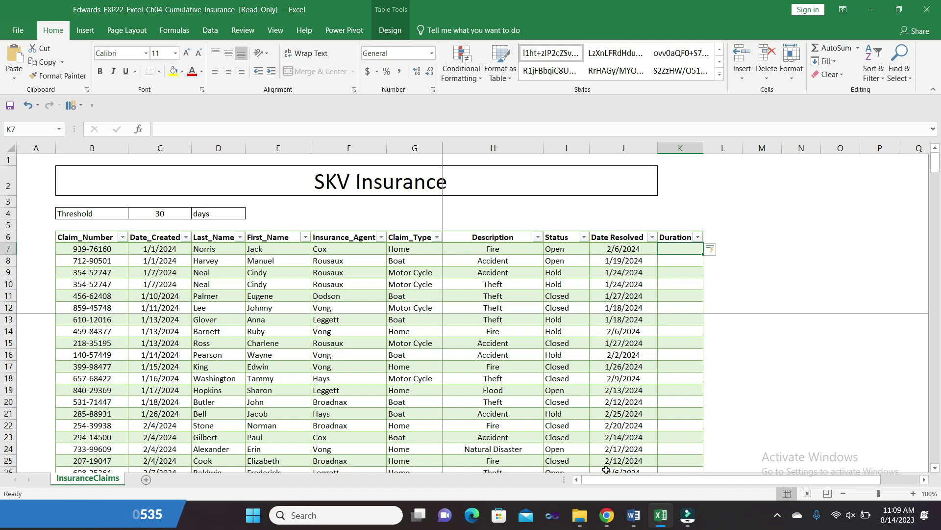
pyautogui.click(627, 510)
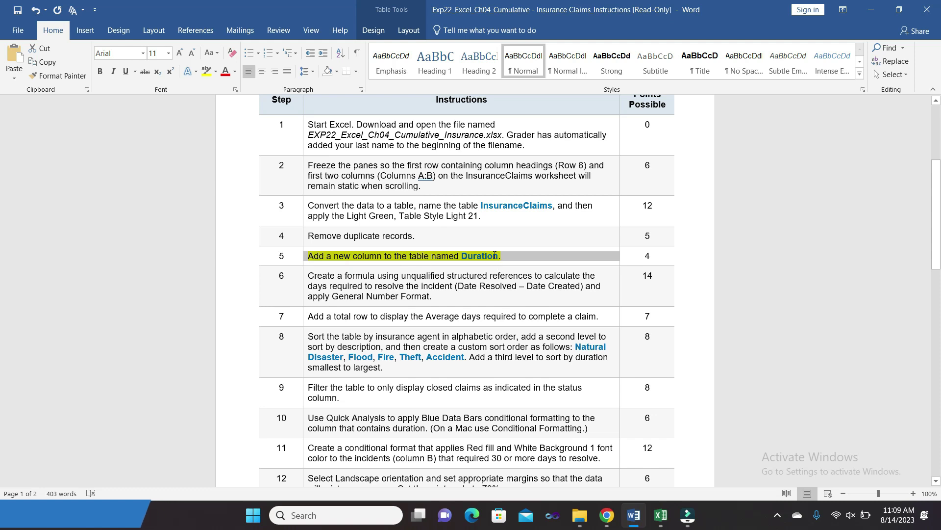
# Step: Unhighlight step 5 and highlight step 6, the Duration formula instruction, yellow in Word
pyautogui.click(494, 257)
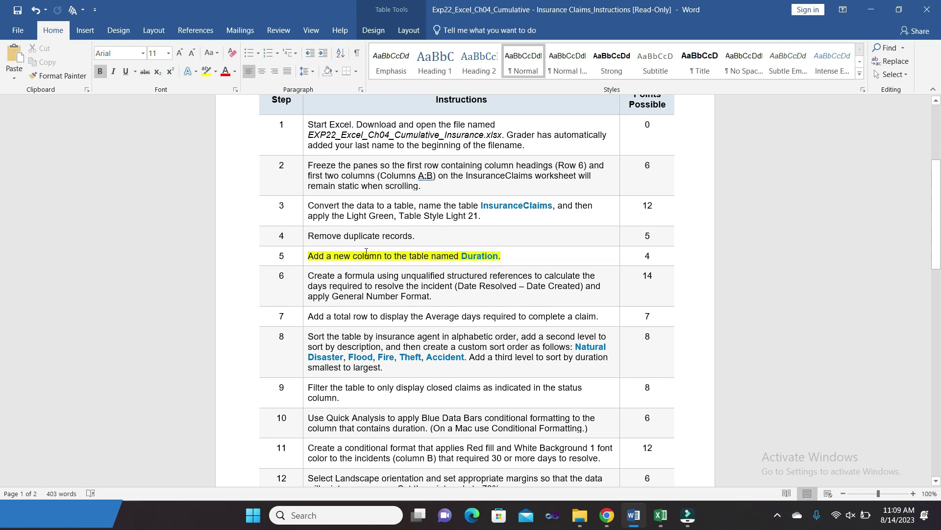
pyautogui.click(305, 257)
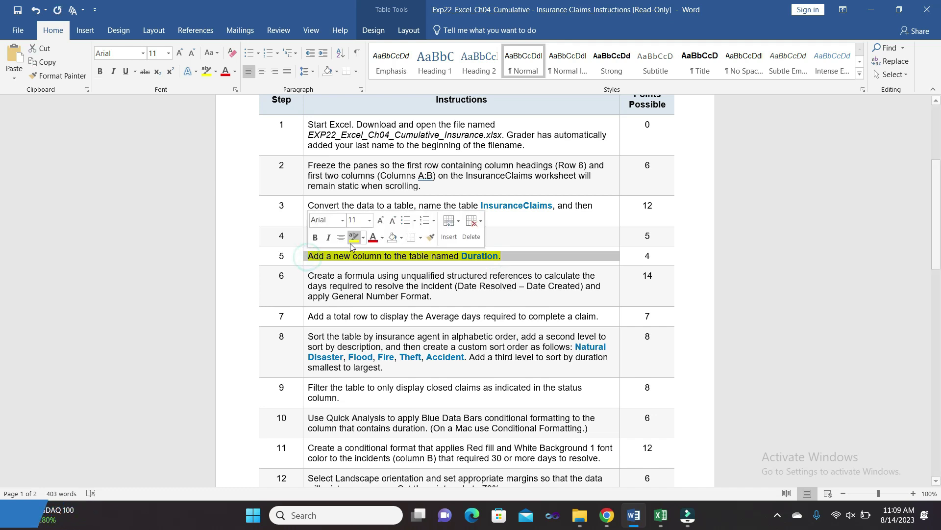
pyautogui.click(308, 276)
pyautogui.click(309, 275)
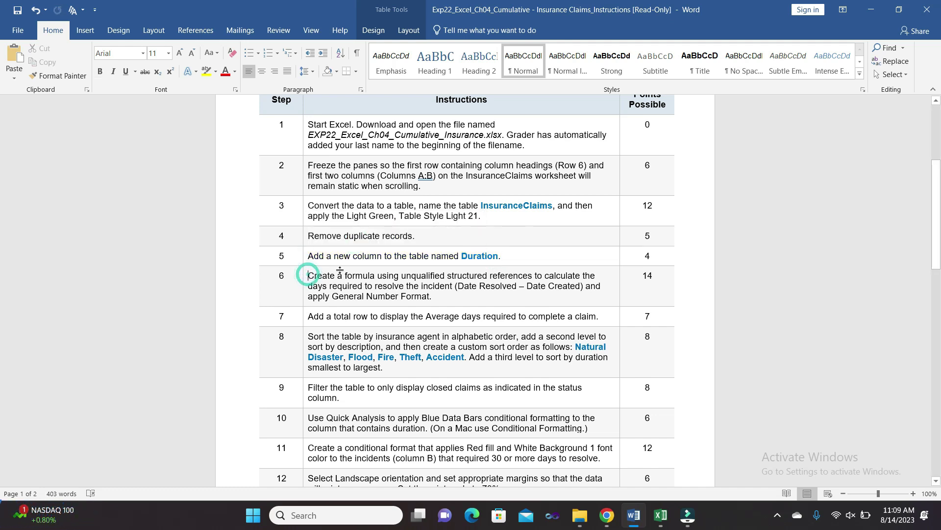
pyautogui.click(305, 275)
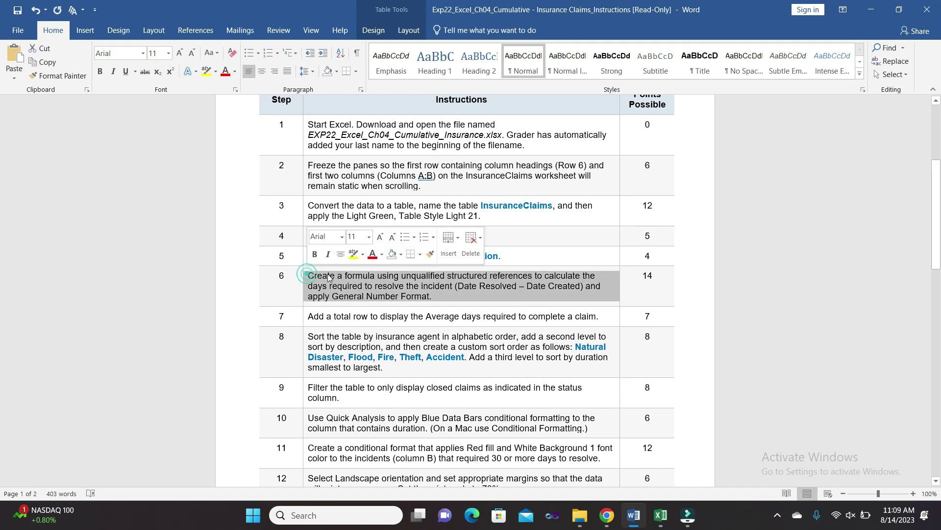
pyautogui.click(354, 255)
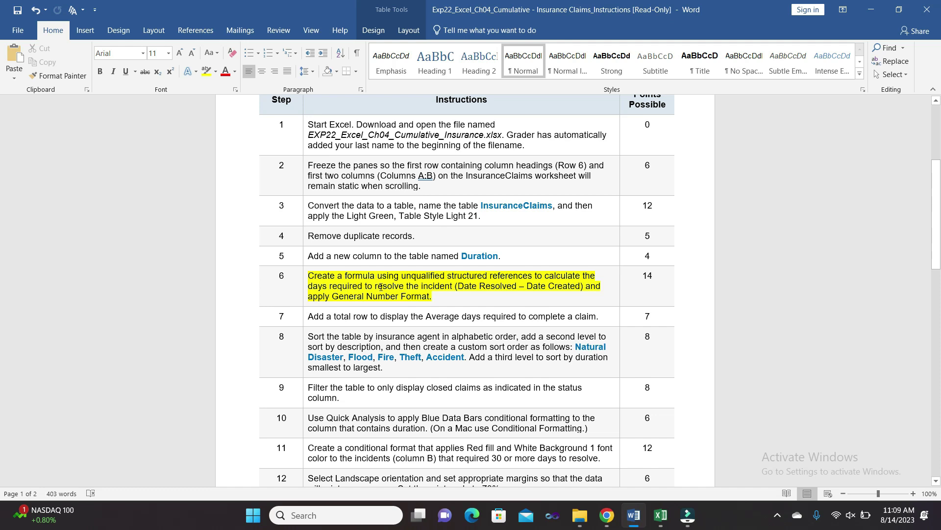
# Step: Select the first lines of step 6, then return to the insurance workbook
pyautogui.click(439, 295)
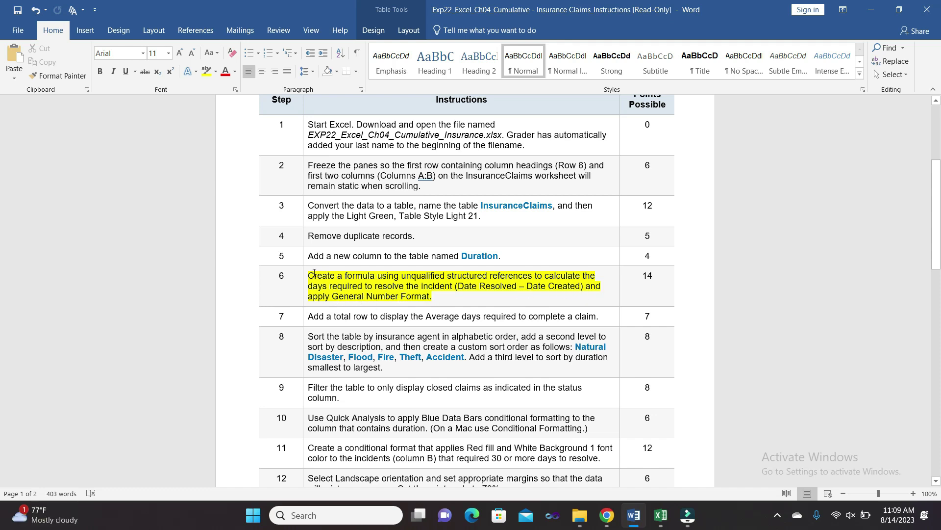
pyautogui.moveTo(310, 275); pyautogui.dragTo(586, 289)
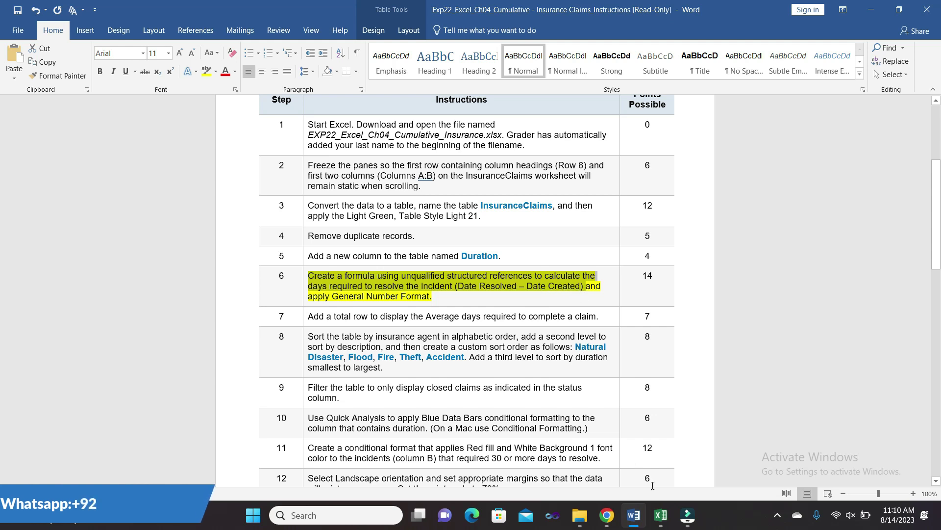
pyautogui.moveTo(661, 515)
pyautogui.click(661, 473)
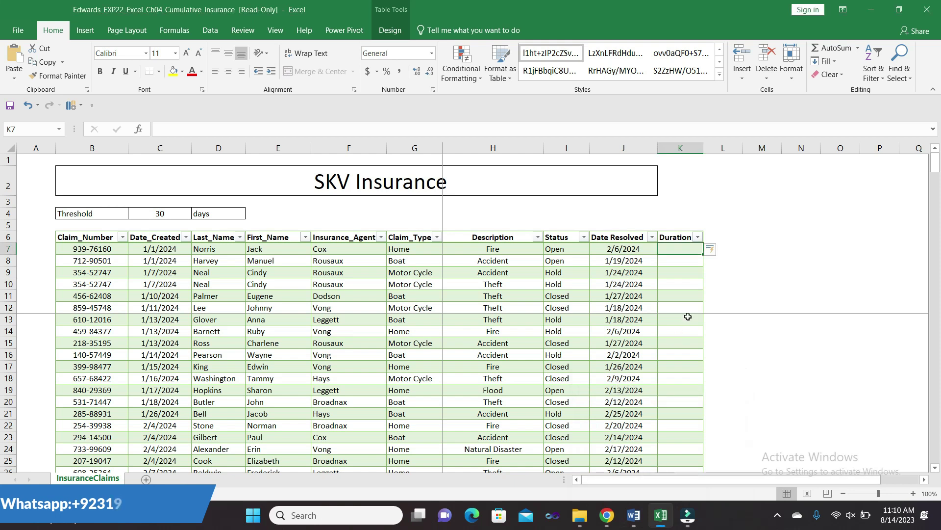
# Step: Start the K7 formula with = and a reference to Date Resolved in J7
pyautogui.write('=')
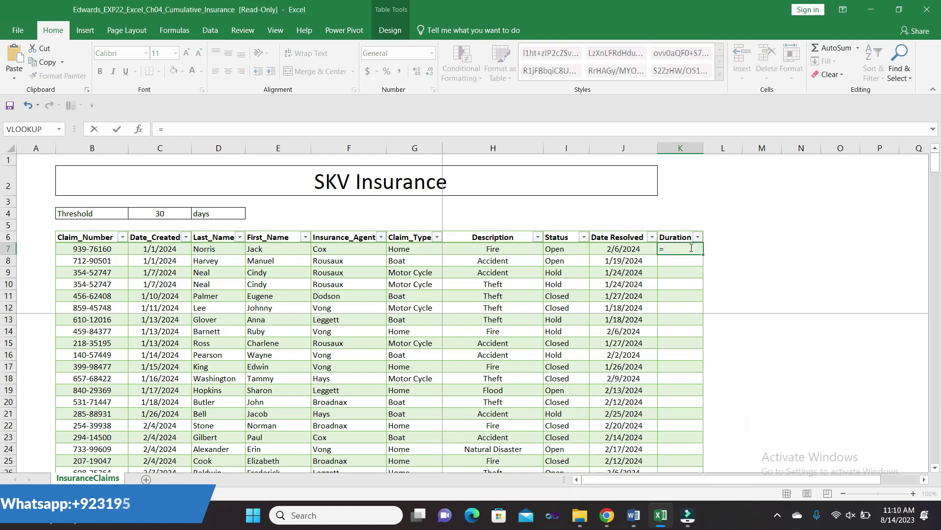
pyautogui.click(632, 472)
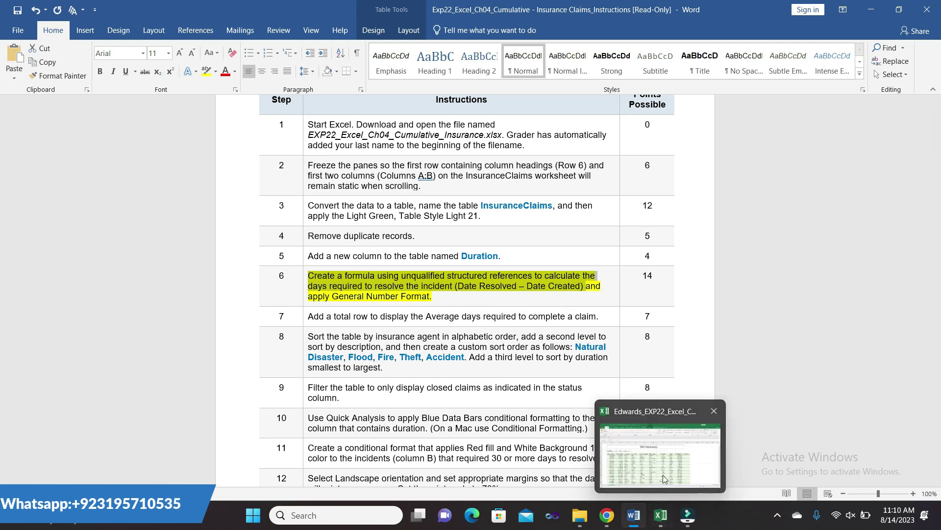
pyautogui.click(662, 471)
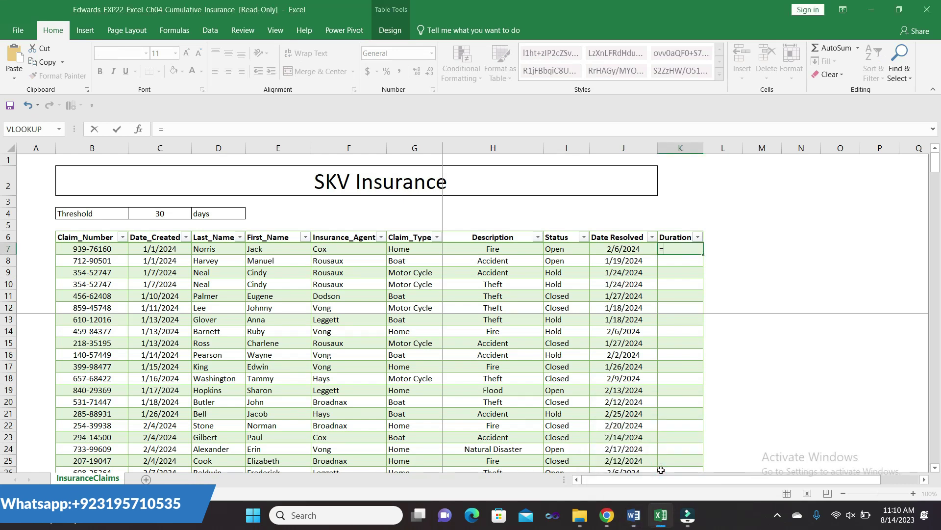
pyautogui.click(617, 250)
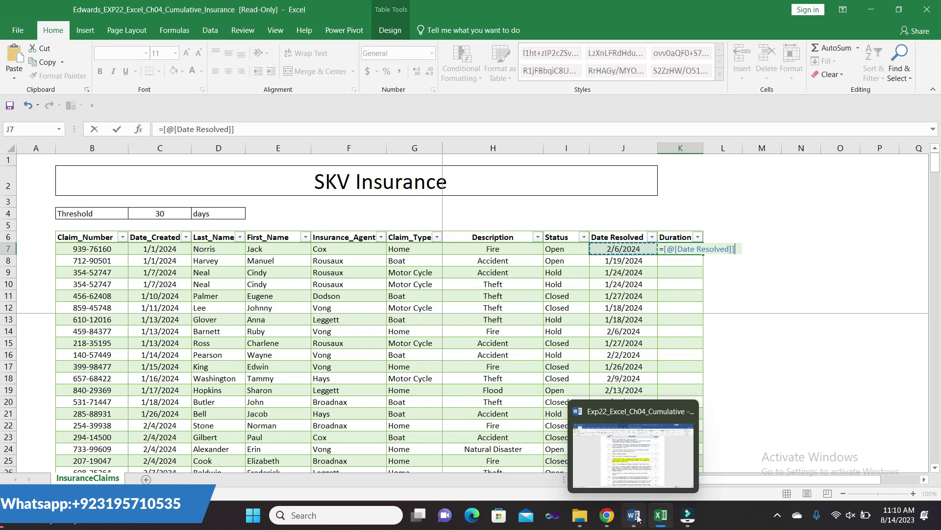
# Step: Subtract Date_Created from Date Resolved and confirm, filling Duration down the column (36 for the first claim)
pyautogui.click(640, 456)
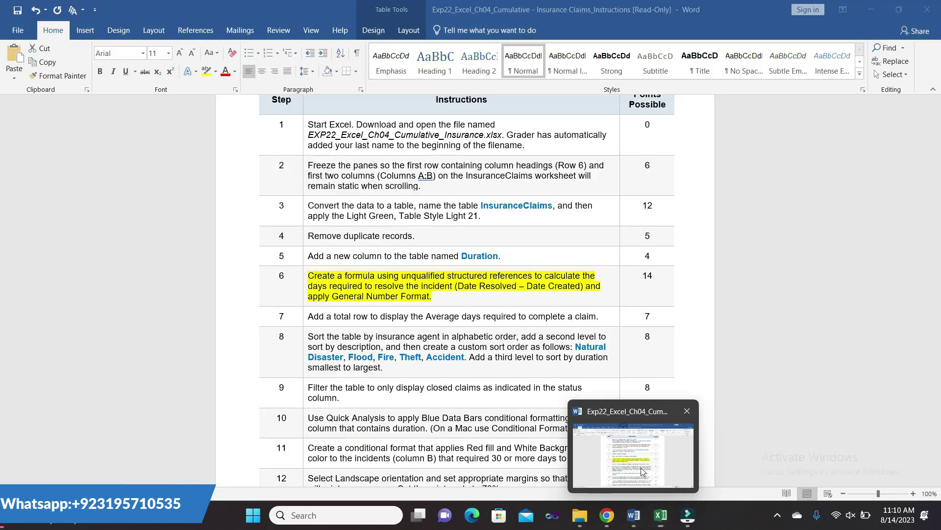
pyautogui.click(449, 294)
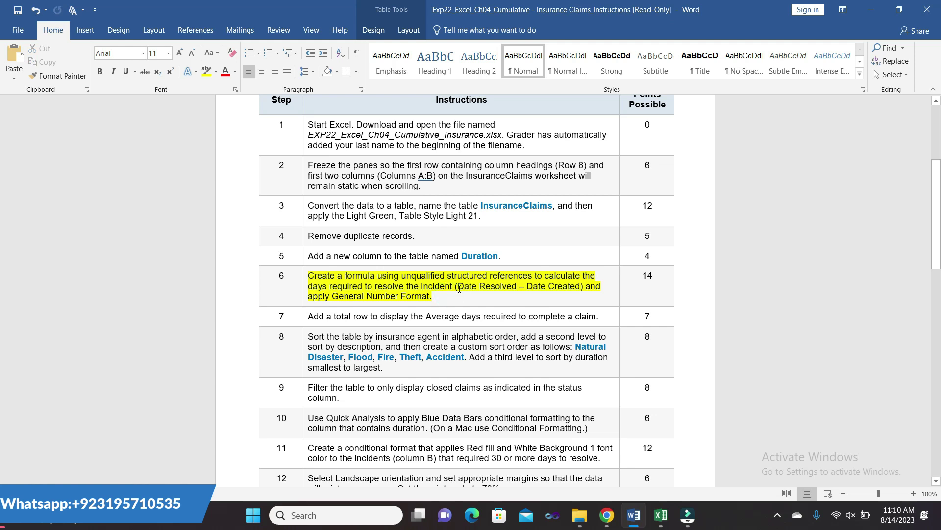
pyautogui.moveTo(455, 286); pyautogui.dragTo(567, 285)
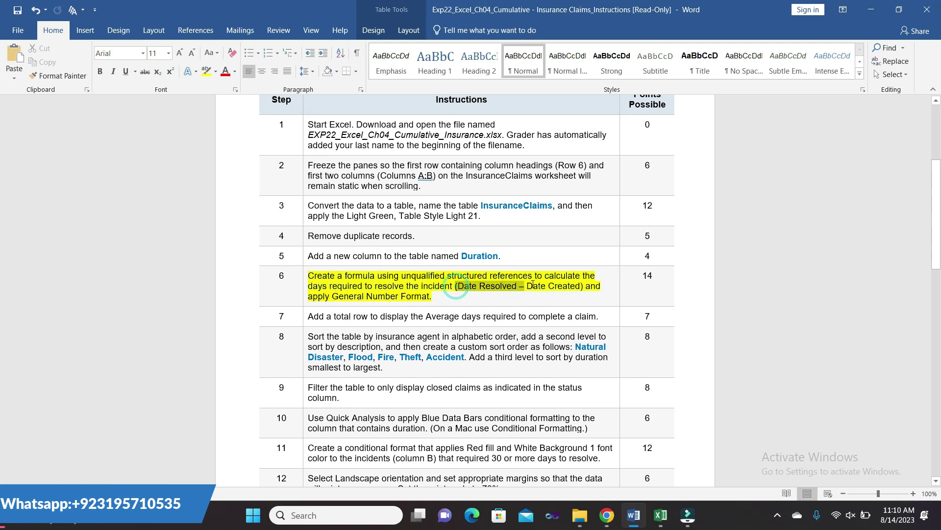
pyautogui.moveTo(585, 288); pyautogui.dragTo(586, 289)
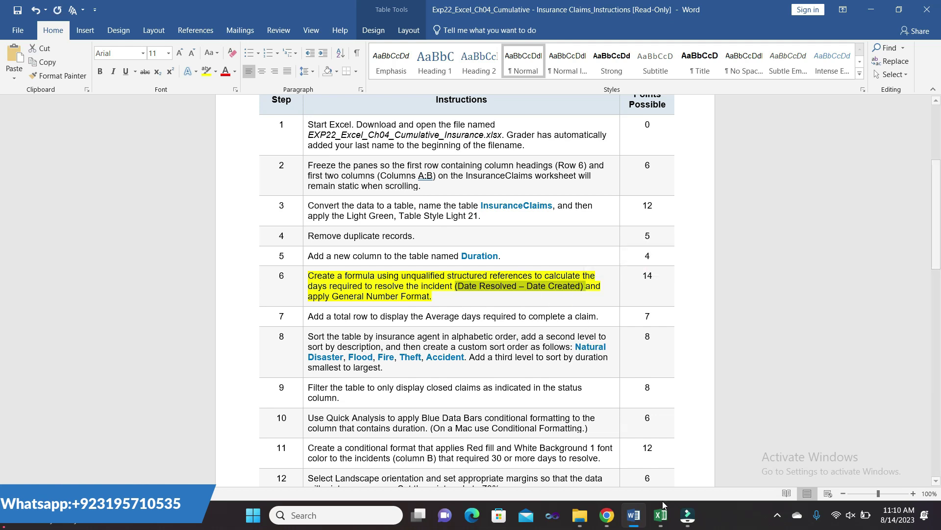
pyautogui.click(659, 485)
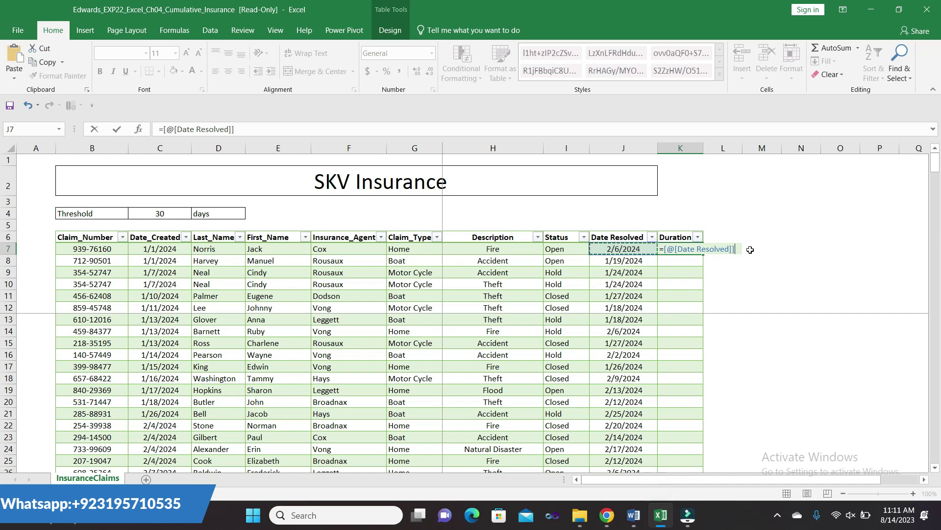
pyautogui.write('-')
pyautogui.click(166, 245)
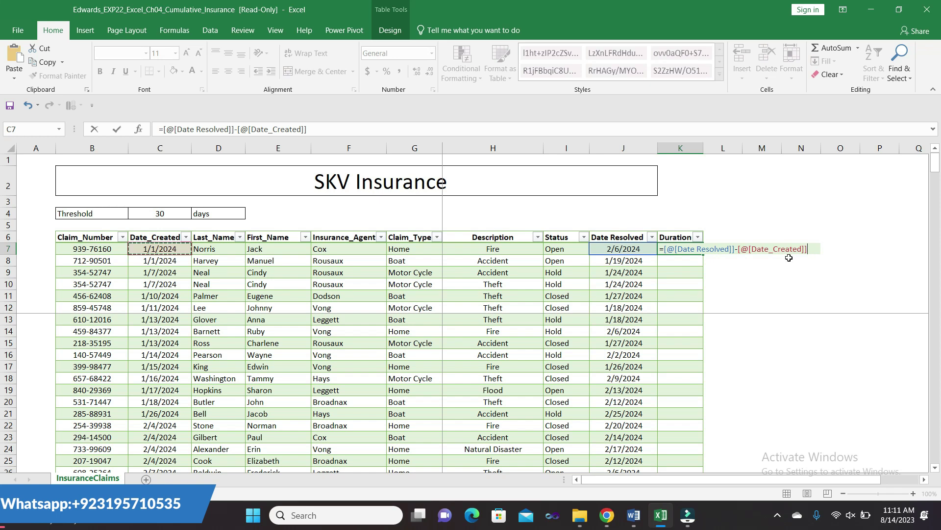
pyautogui.press('Return')
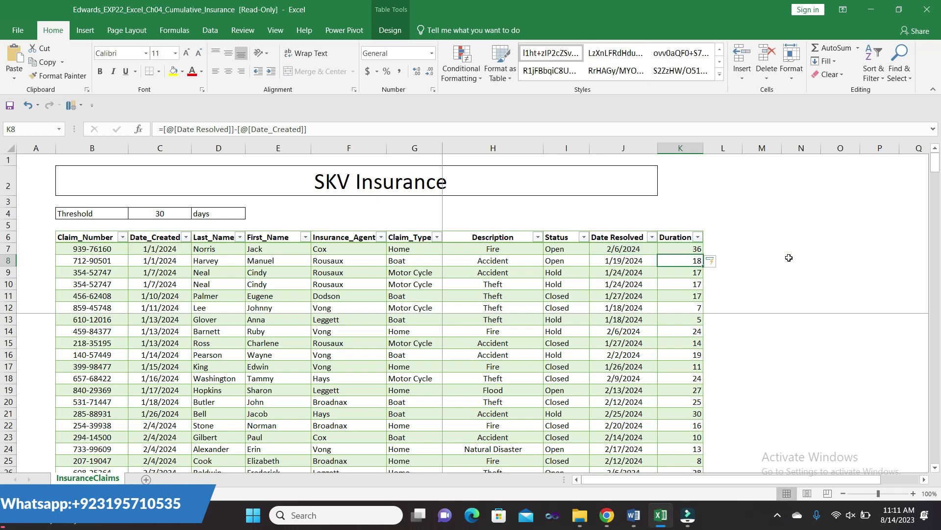
pyautogui.click(694, 248)
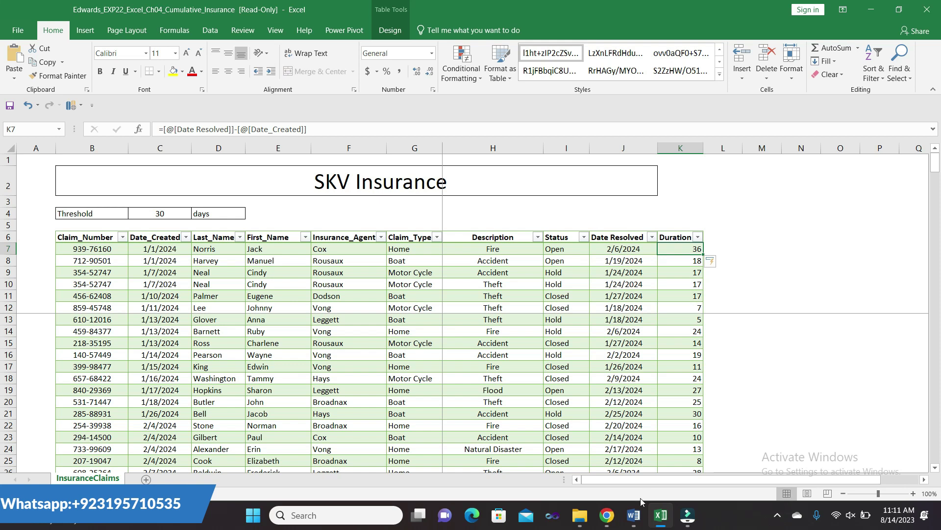
# Step: Check step 6's number-format requirement, then select the Duration values K7:K212
pyautogui.click(633, 515)
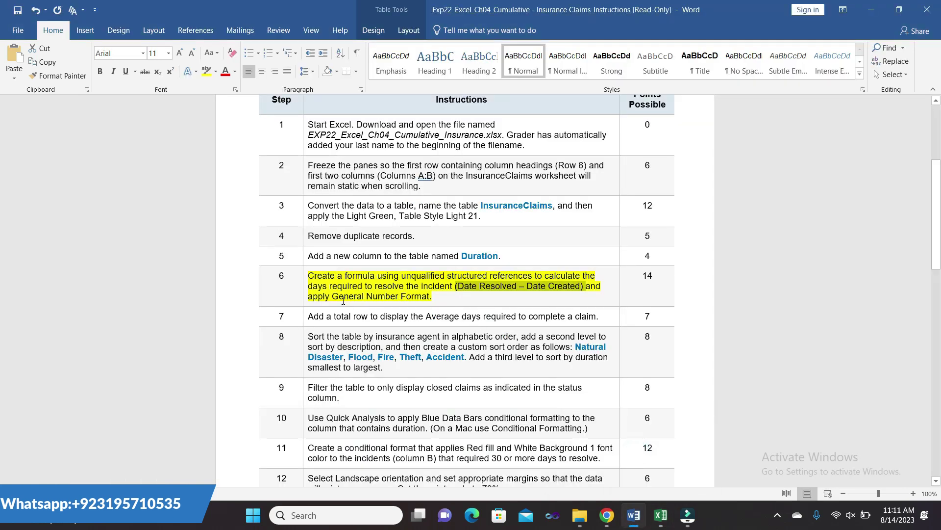
pyautogui.moveTo(309, 297); pyautogui.dragTo(429, 297)
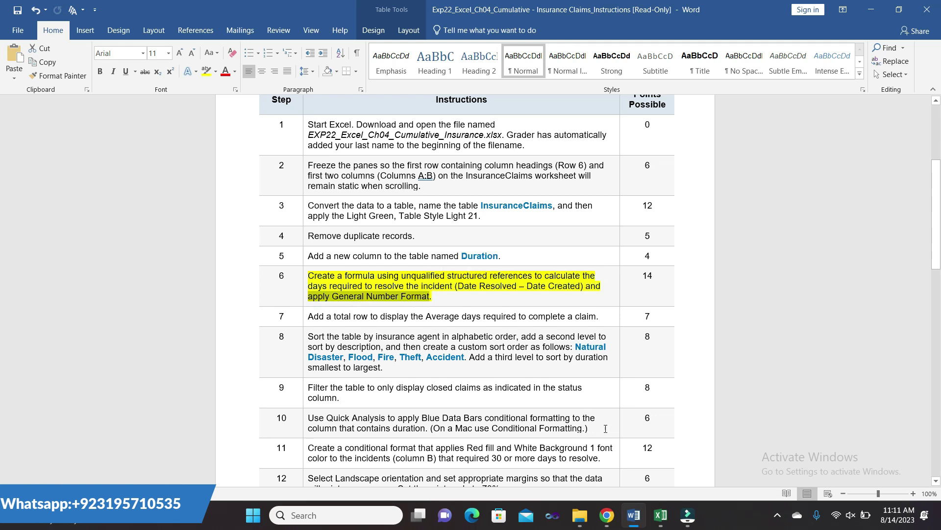
pyautogui.click(660, 515)
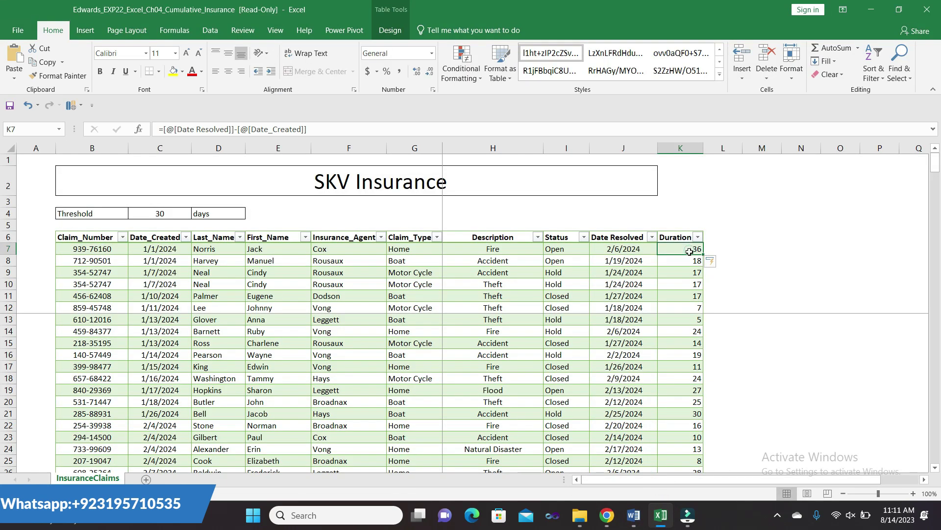
pyautogui.moveTo(689, 251); pyautogui.dragTo(686, 517)
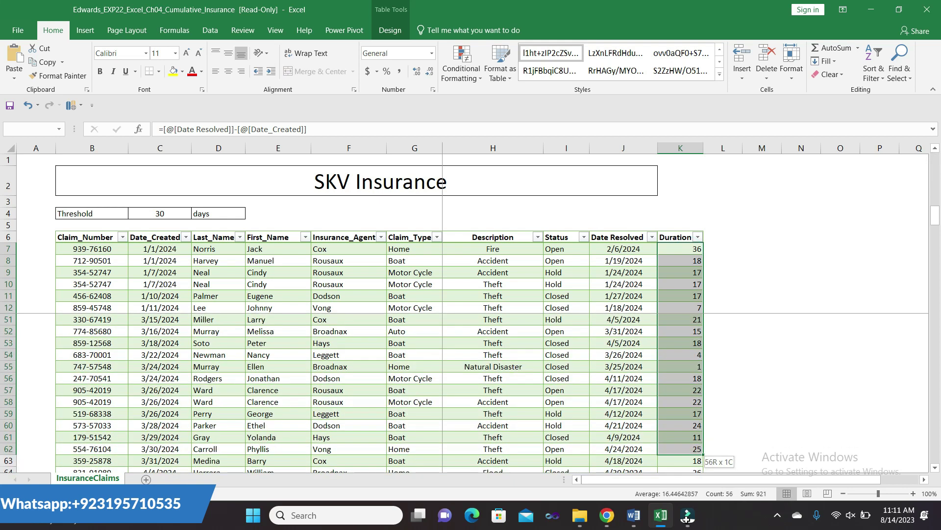
pyautogui.moveTo(687, 517); pyautogui.dragTo(684, 436)
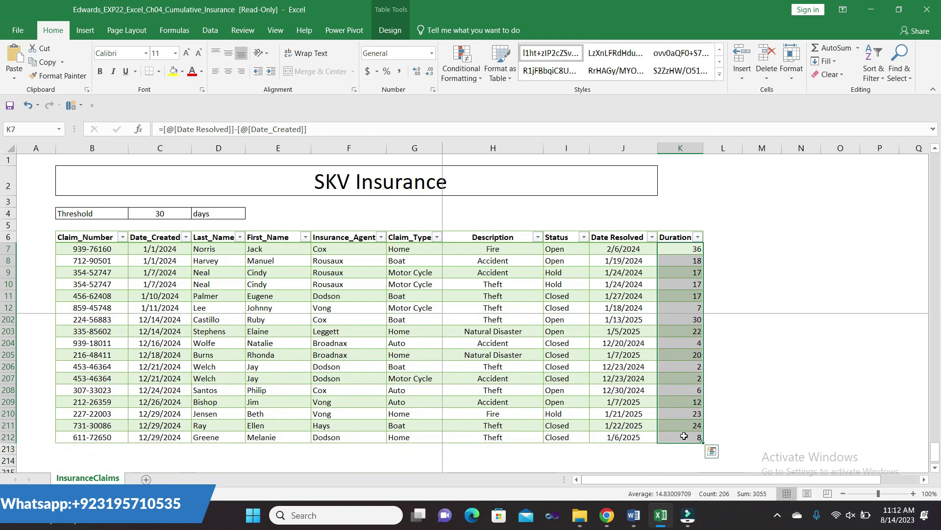
# Step: Format the Duration values as Number with 2 decimal places, e.g. 36.00
pyautogui.click(432, 91)
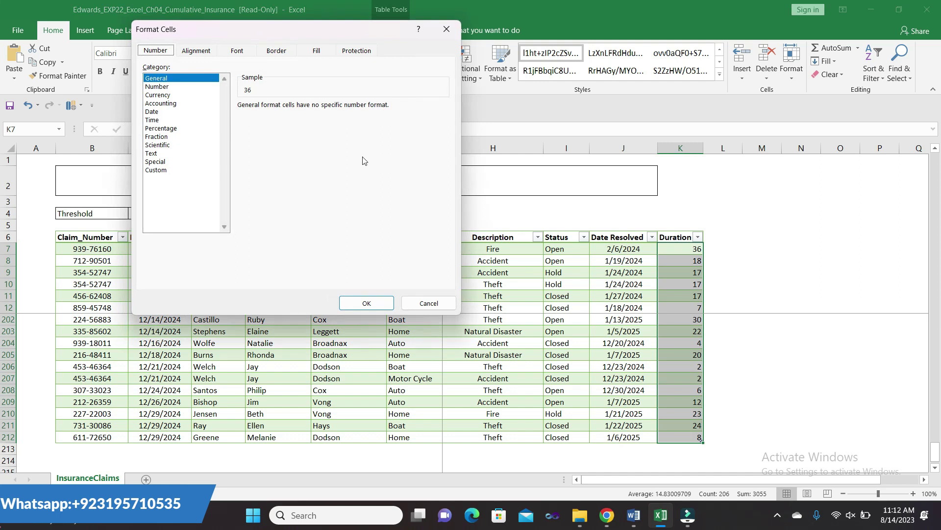
pyautogui.click(172, 89)
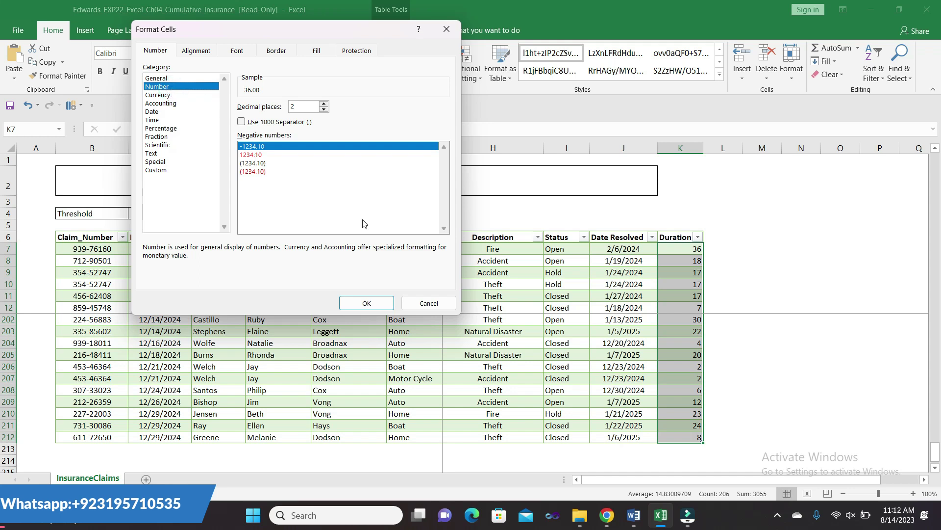
pyautogui.click(367, 303)
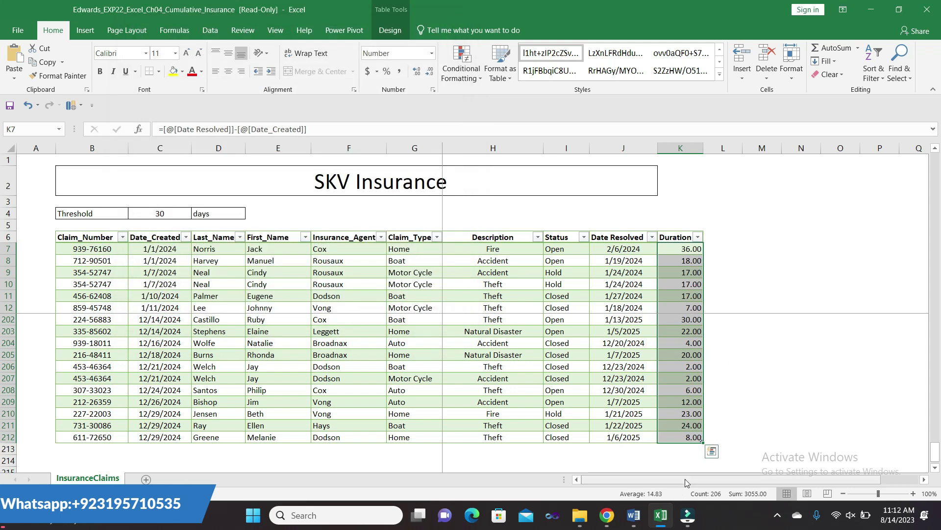
pyautogui.click(634, 516)
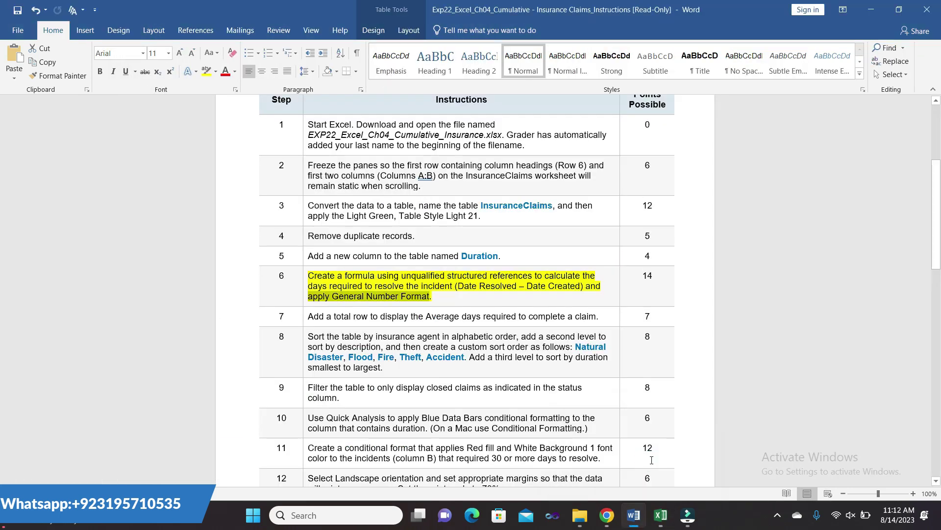
pyautogui.moveTo(660, 515)
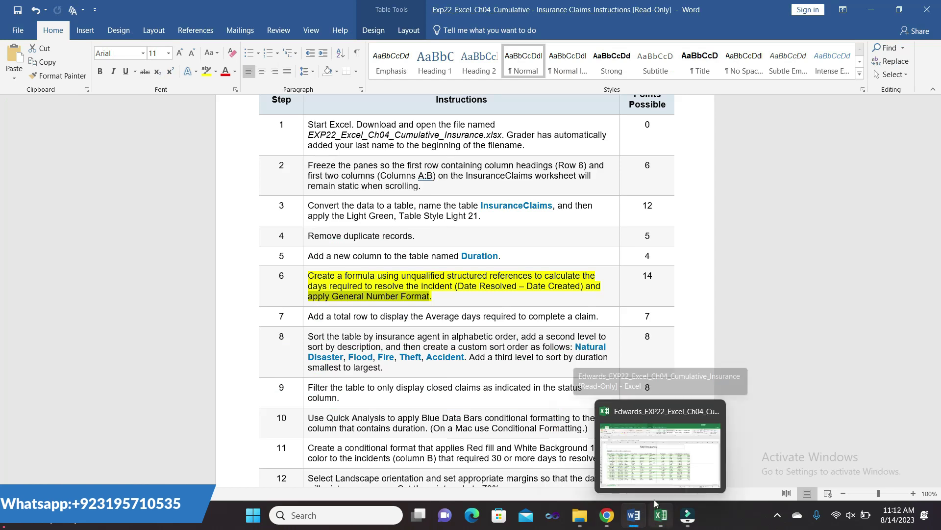
pyautogui.click(654, 469)
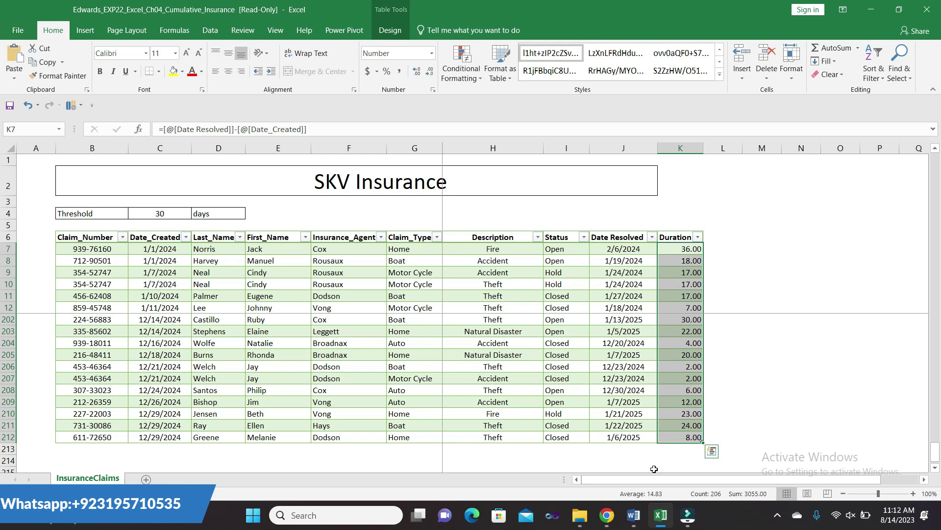
pyautogui.click(859, 438)
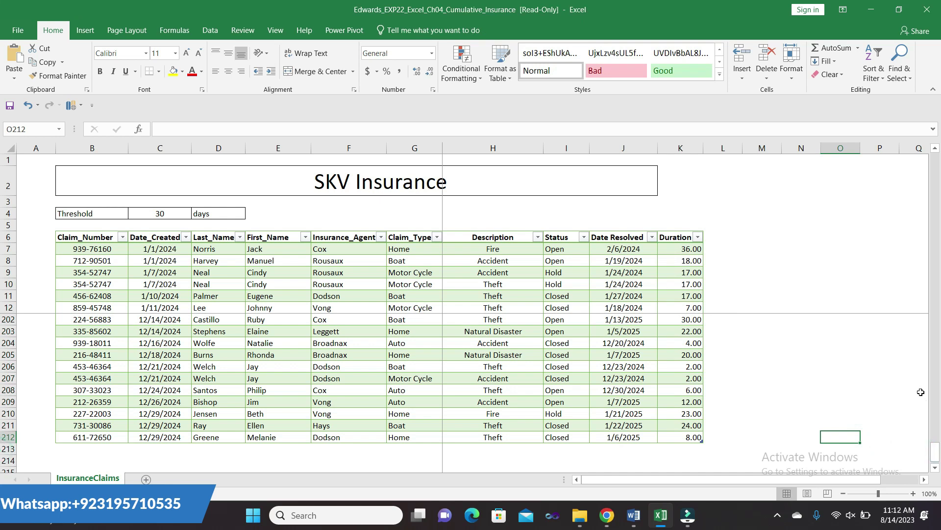
pyautogui.moveTo(935, 449)
pyautogui.mouseDown()
pyautogui.moveTo(920, 245)
pyautogui.moveTo(897, 134)
pyautogui.mouseUp()
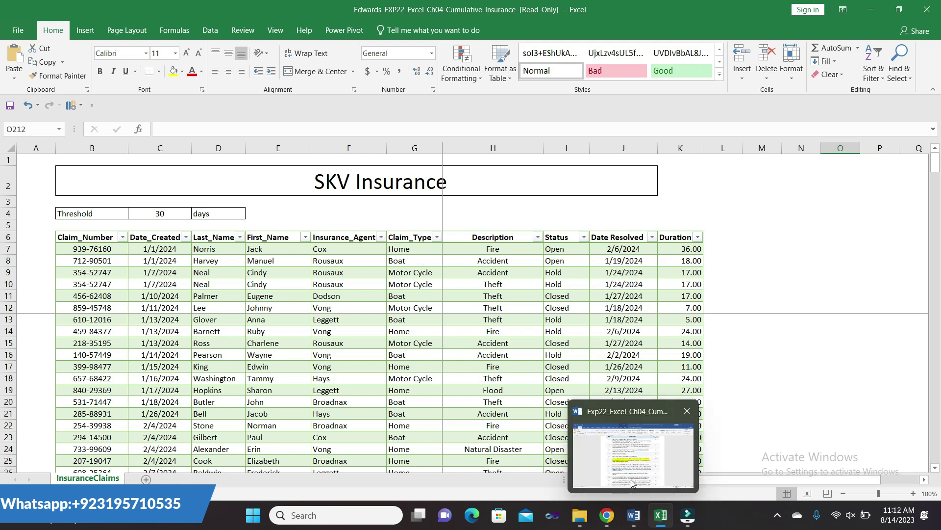
# Step: Remove the yellow highlight from step 6 and highlight step 7, about the total row
pyautogui.moveTo(634, 515)
pyautogui.click(631, 479)
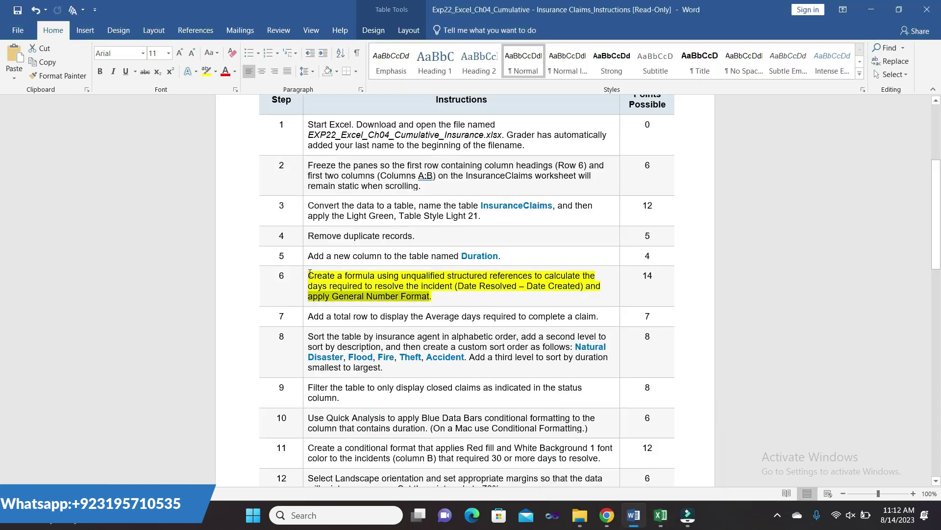
pyautogui.moveTo(305, 277); pyautogui.dragTo(304, 276)
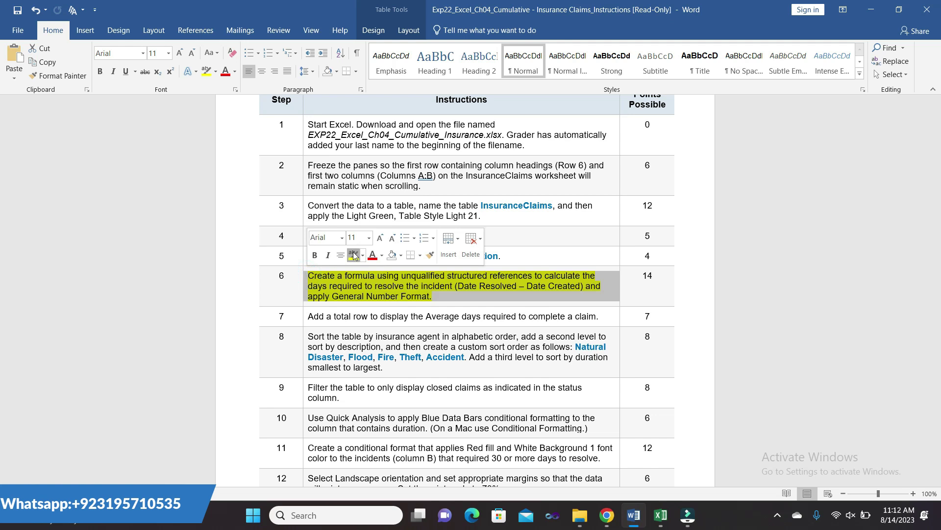
pyautogui.click(353, 255)
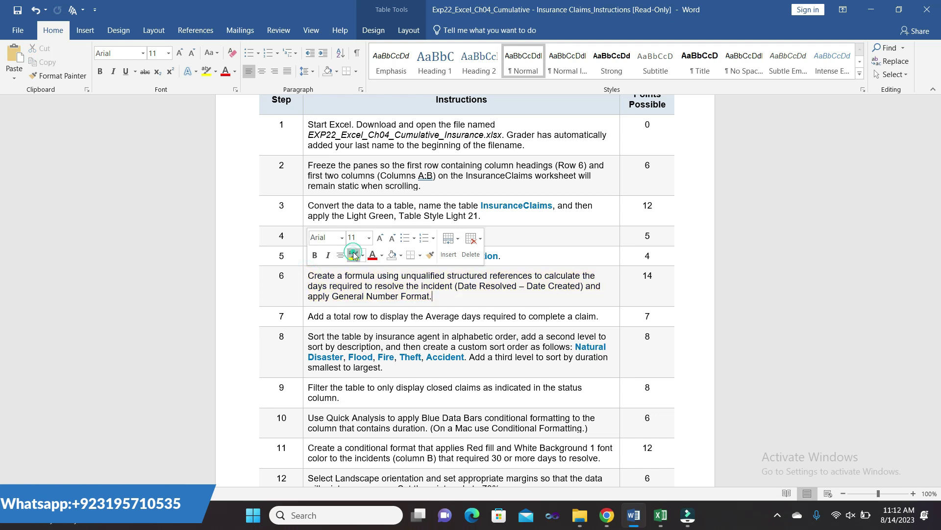
pyautogui.click(305, 316)
pyautogui.click(351, 294)
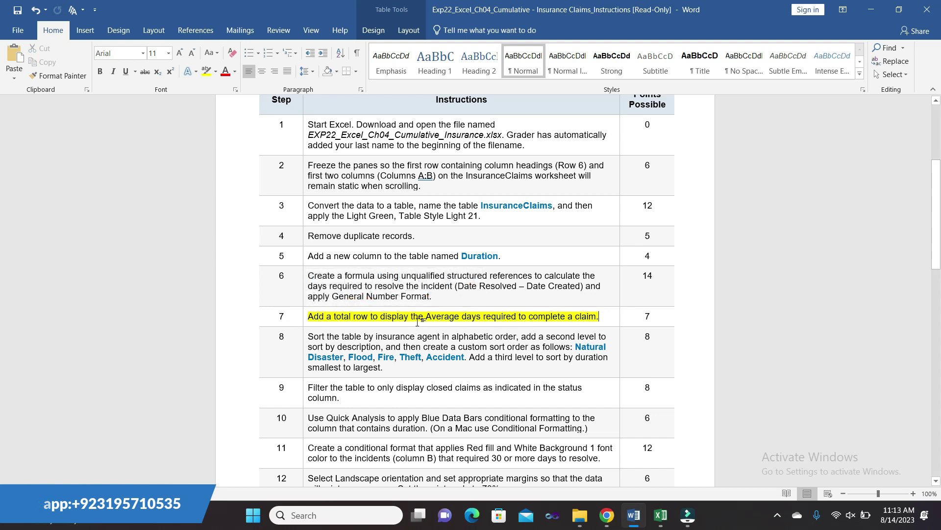
# Step: Select step 7's text, then select the whole InsuranceClaims table in Excel
pyautogui.moveTo(311, 318); pyautogui.dragTo(601, 318)
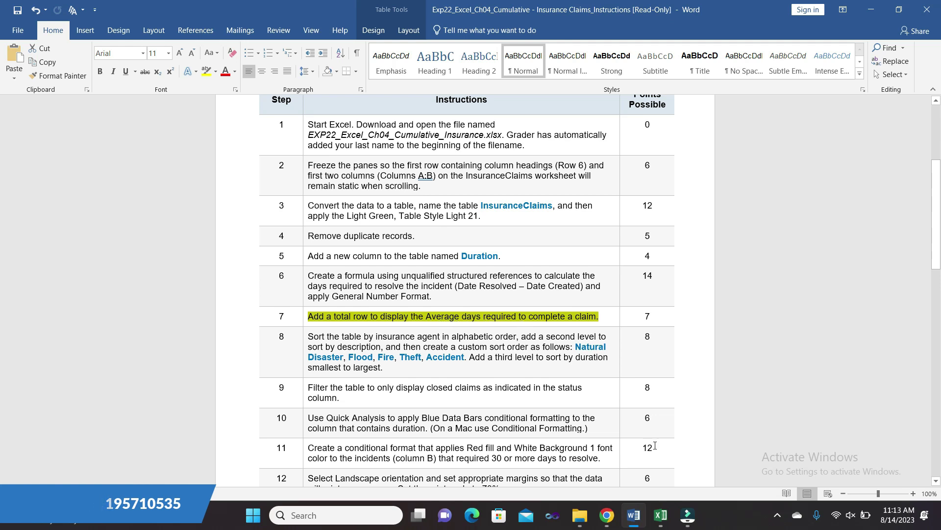
pyautogui.moveTo(660, 515)
pyautogui.click(663, 463)
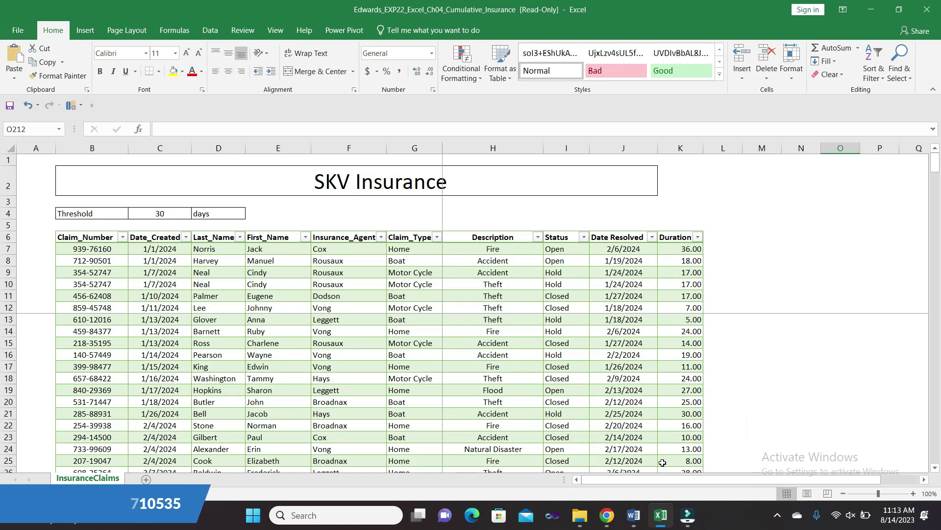
pyautogui.moveTo(71, 236)
pyautogui.mouseDown()
pyautogui.moveTo(320, 377)
pyautogui.moveTo(546, 527)
pyautogui.mouseUp()
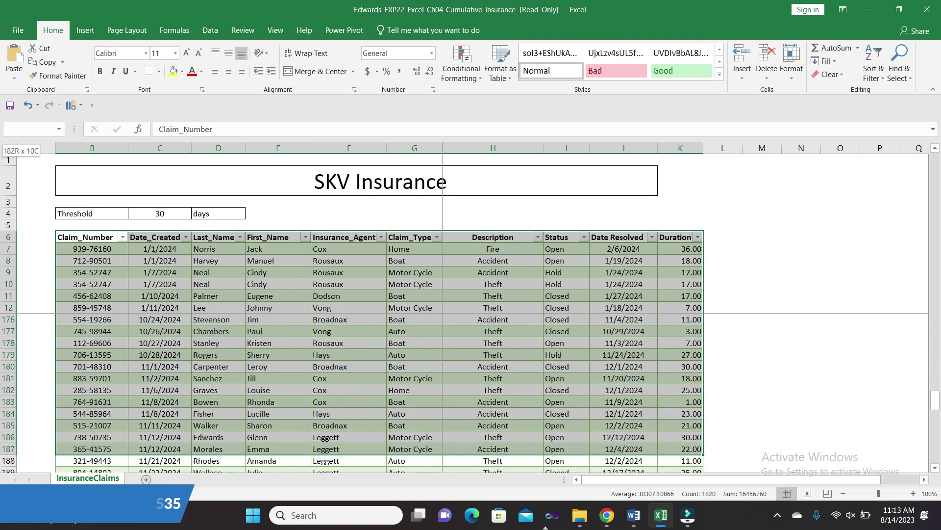
pyautogui.moveTo(546, 527); pyautogui.dragTo(538, 425)
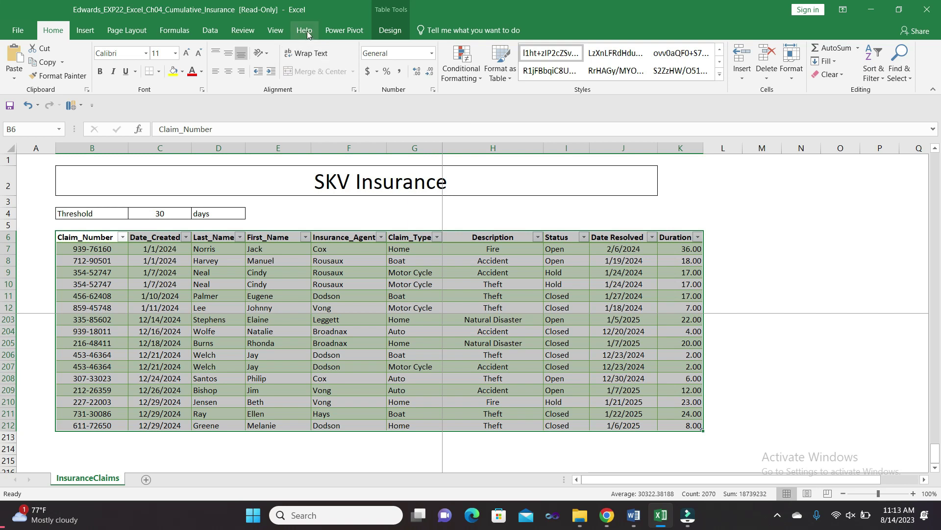
# Step: Add a Total row to the InsuranceClaims table
pyautogui.click(385, 30)
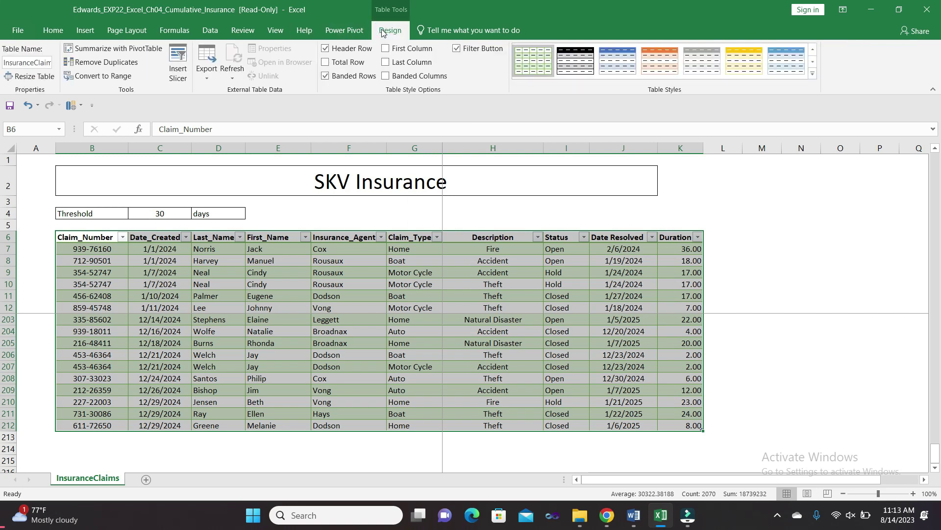
pyautogui.click(325, 62)
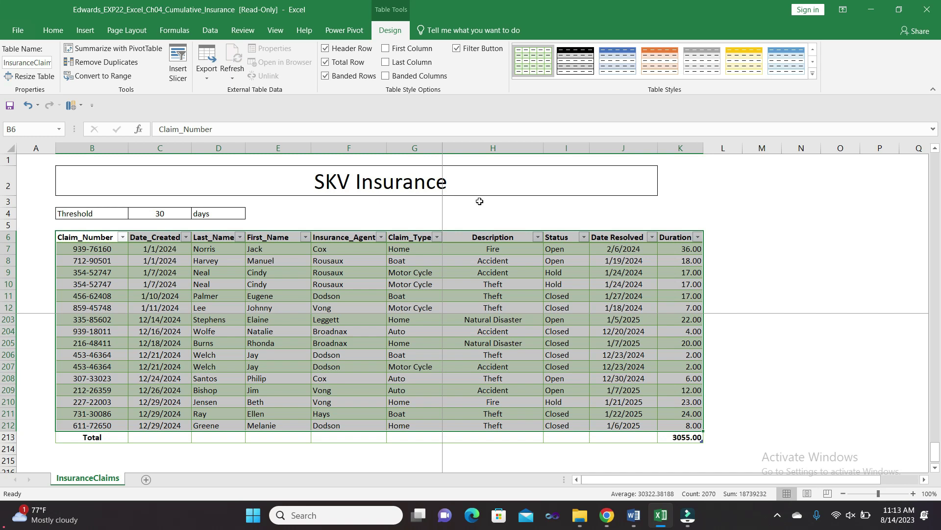
pyautogui.click(782, 286)
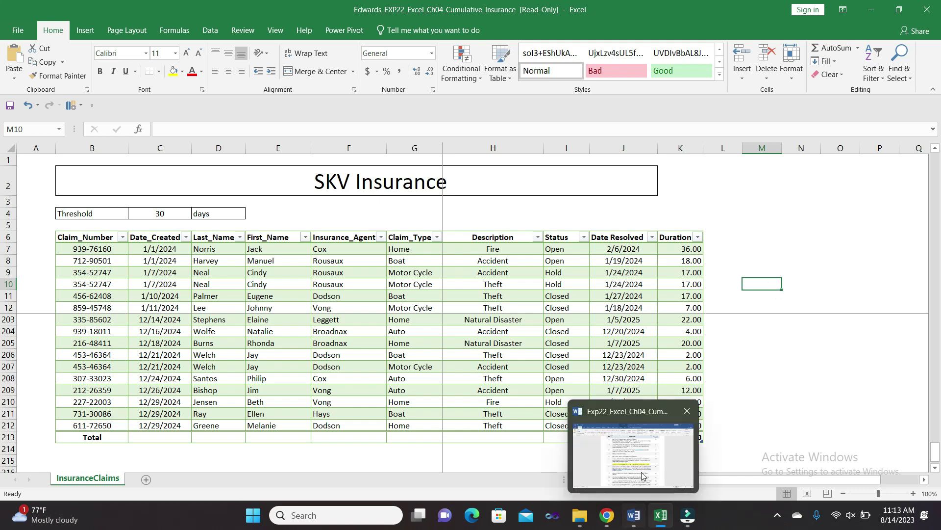
# Step: Change the Duration total in K213 from Sum to Average, showing 14.83, then return to Word
pyautogui.click(641, 465)
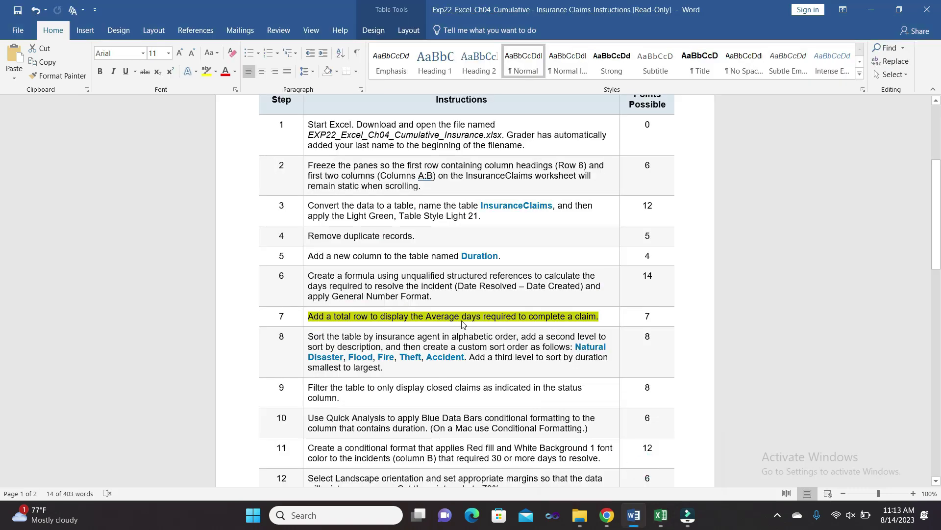
pyautogui.click(463, 291)
pyautogui.moveTo(381, 316); pyautogui.dragTo(598, 316)
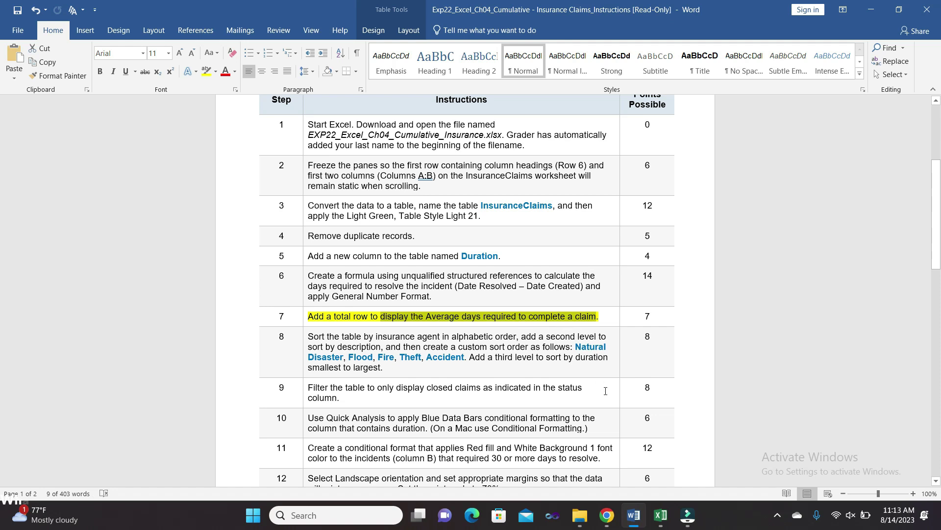
pyautogui.moveTo(660, 515)
pyautogui.click(655, 470)
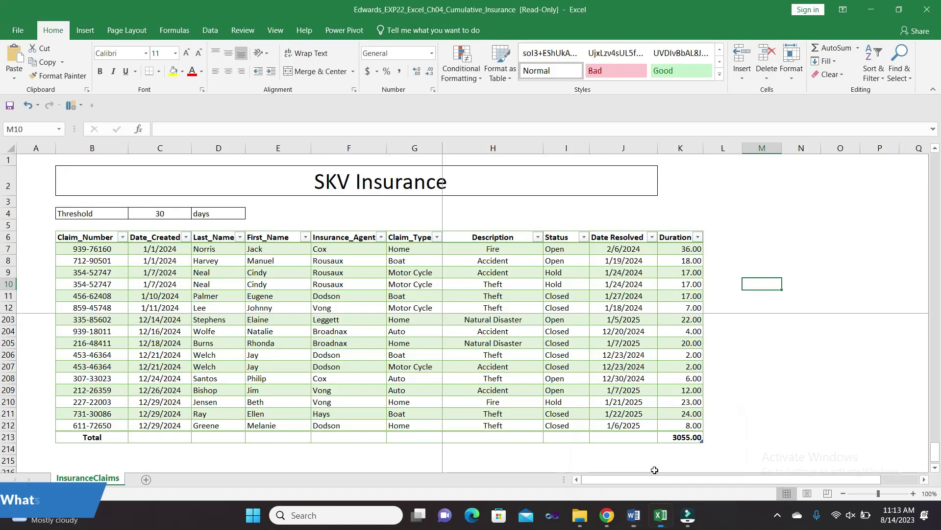
pyautogui.click(678, 437)
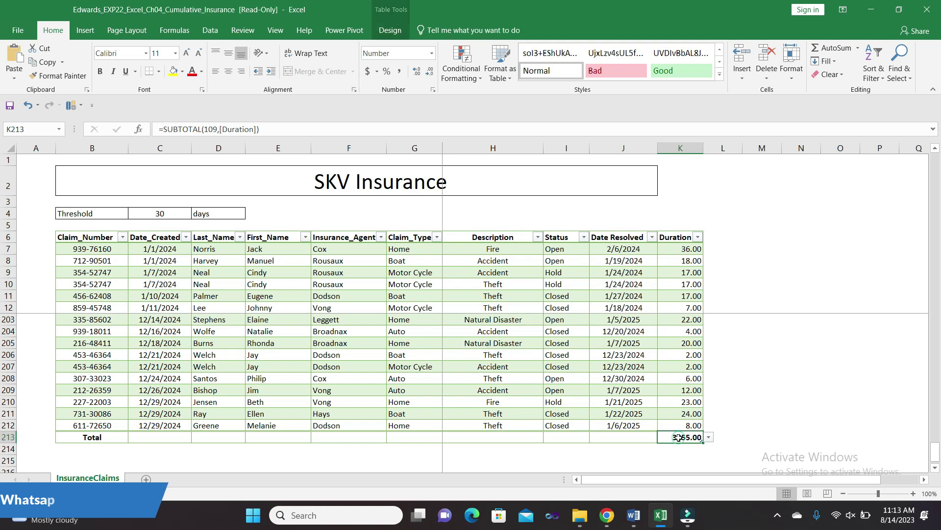
pyautogui.click(709, 437)
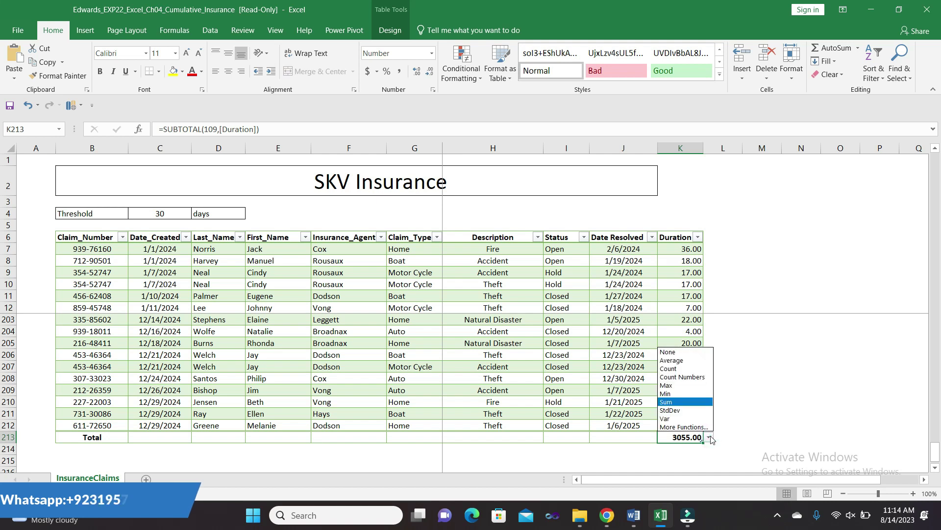
pyautogui.click(703, 362)
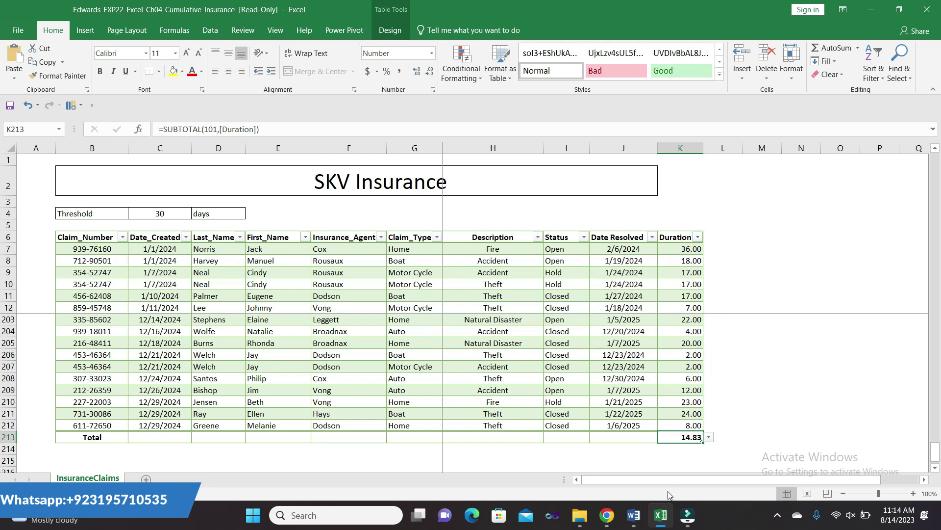
pyautogui.click(634, 514)
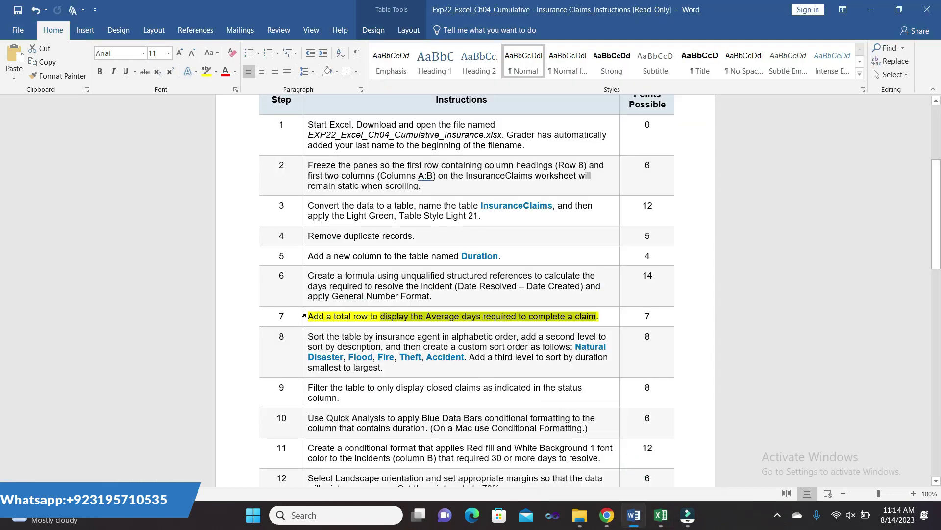
# Step: Clear step 7's highlight and select step 8's first sort requirement, then return to Excel
pyautogui.click(352, 296)
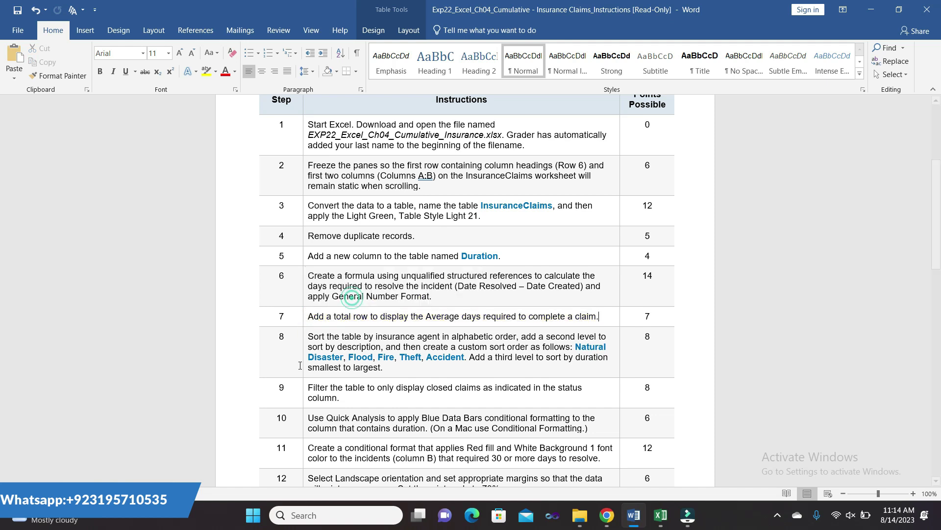
pyautogui.click(305, 337)
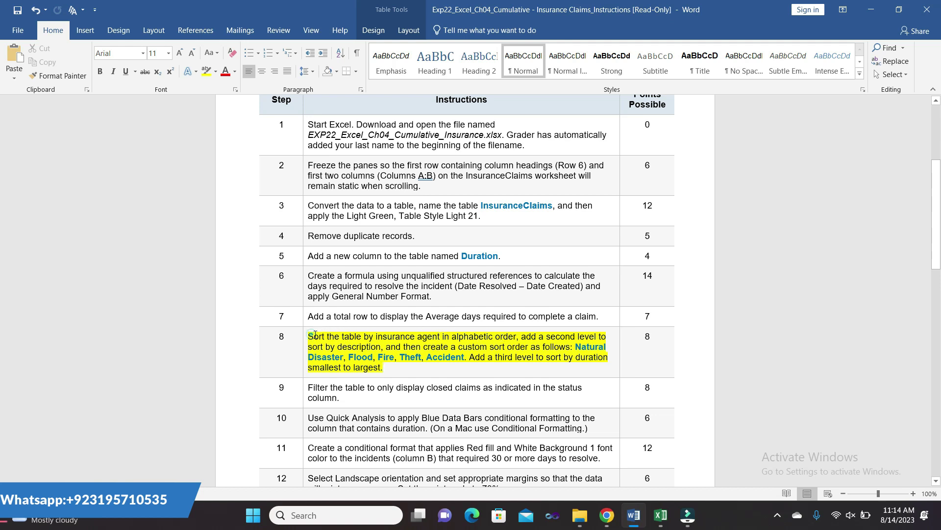
pyautogui.moveTo(309, 337); pyautogui.dragTo(517, 337)
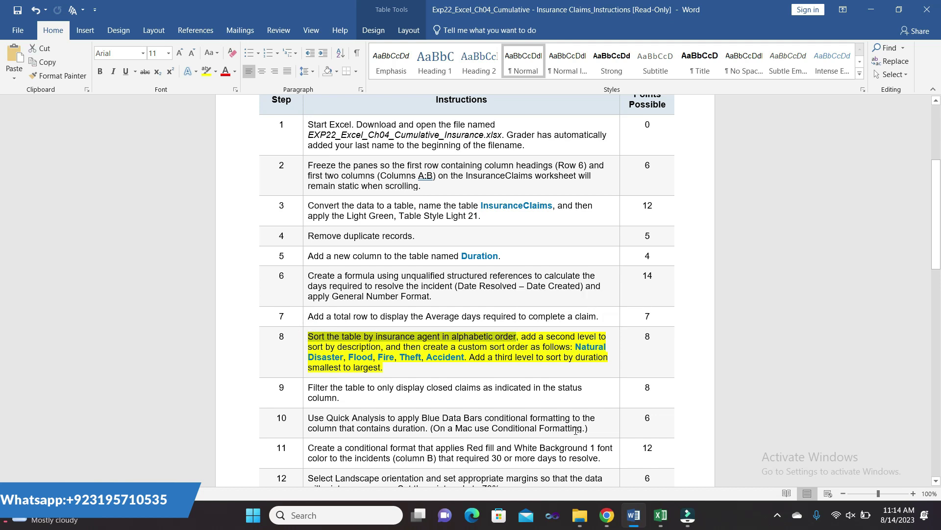
pyautogui.click(660, 515)
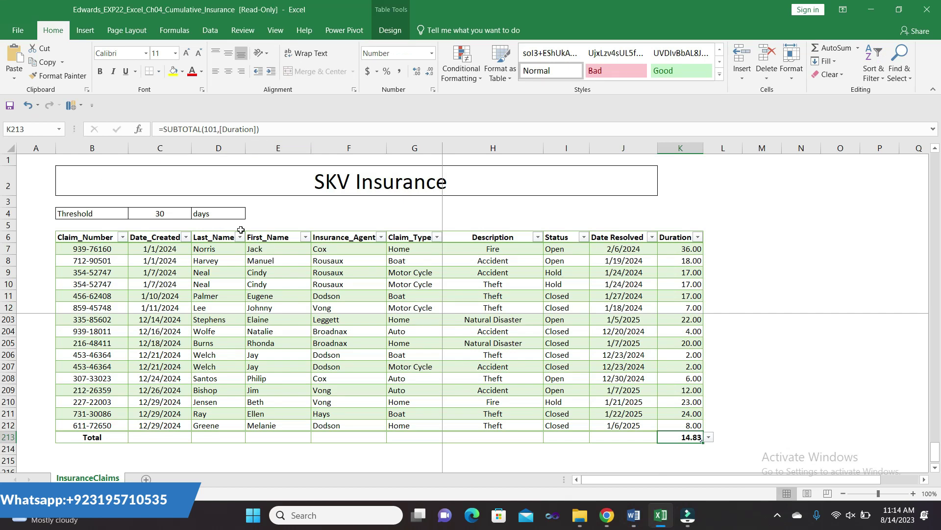
# Step: Undo the accidental edit so header F6 still reads Insurance_Agent
pyautogui.doubleClick(340, 237)
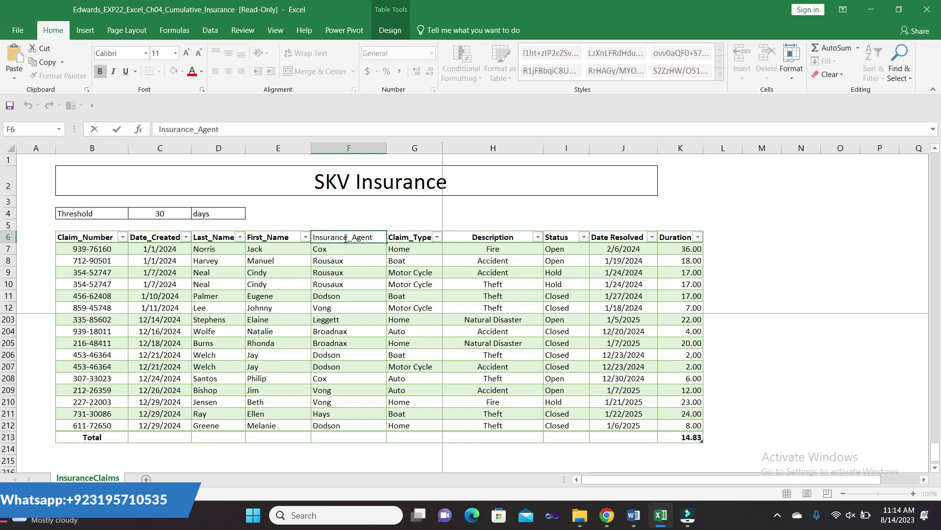
pyautogui.write('z')
pyautogui.press('BackSpace')
pyautogui.click(305, 237)
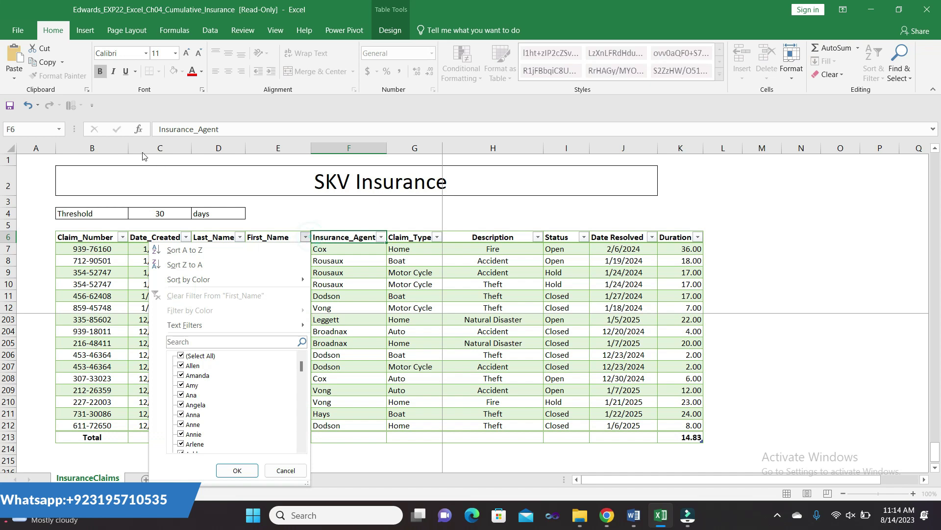
pyautogui.click(37, 105)
pyautogui.click(29, 117)
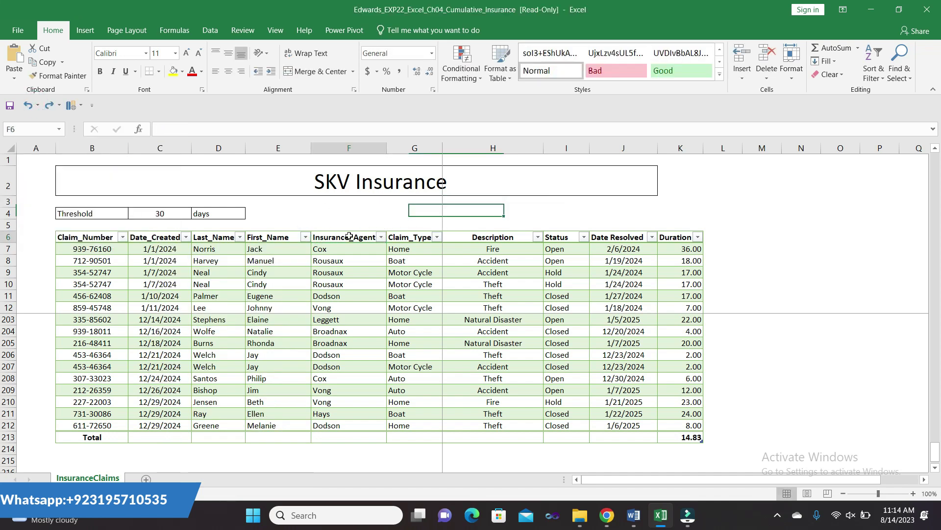
# Step: Open the Custom Sort dialog from the Insurance_Agent header cell
pyautogui.rightClick(351, 239)
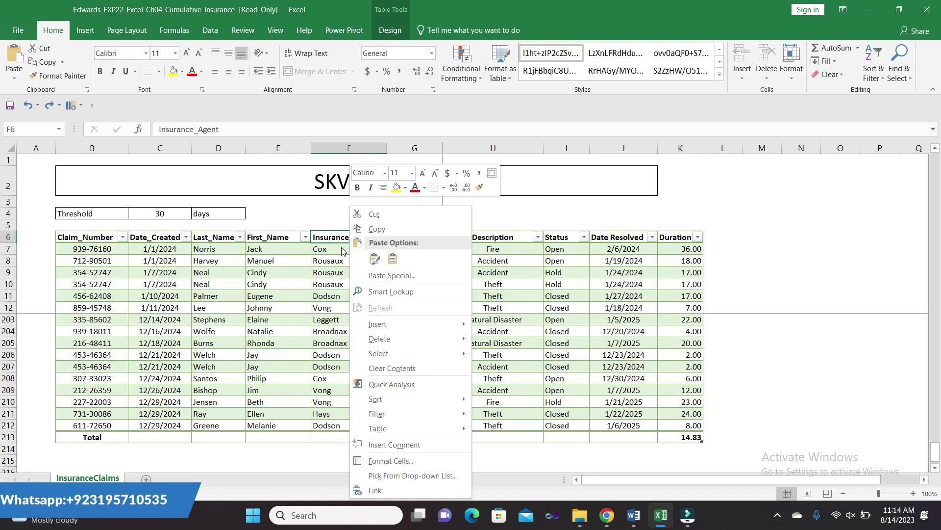
pyautogui.moveTo(375, 399)
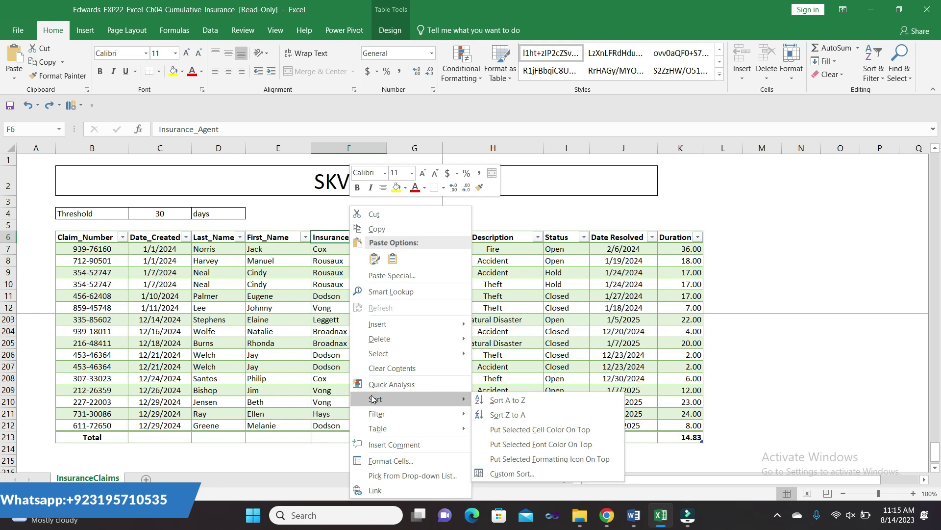
pyautogui.click(512, 474)
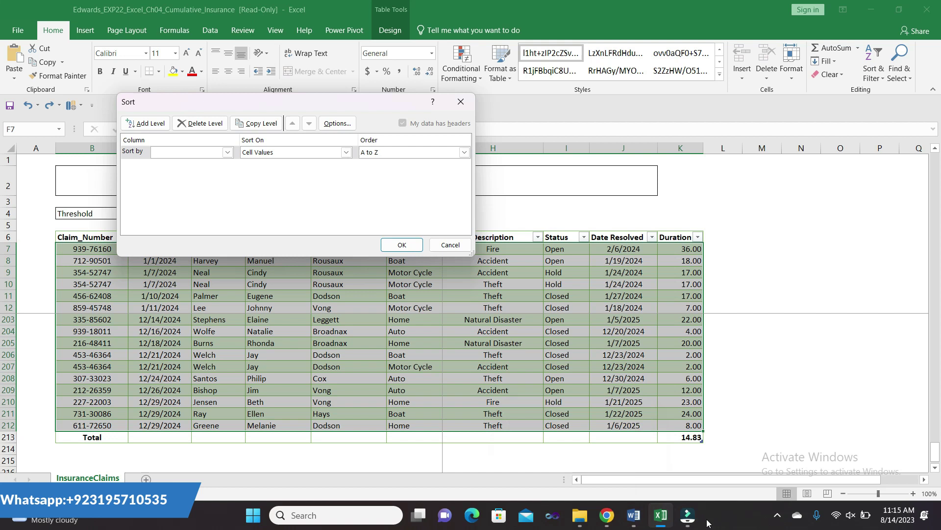
pyautogui.moveTo(633, 515)
pyautogui.click(638, 487)
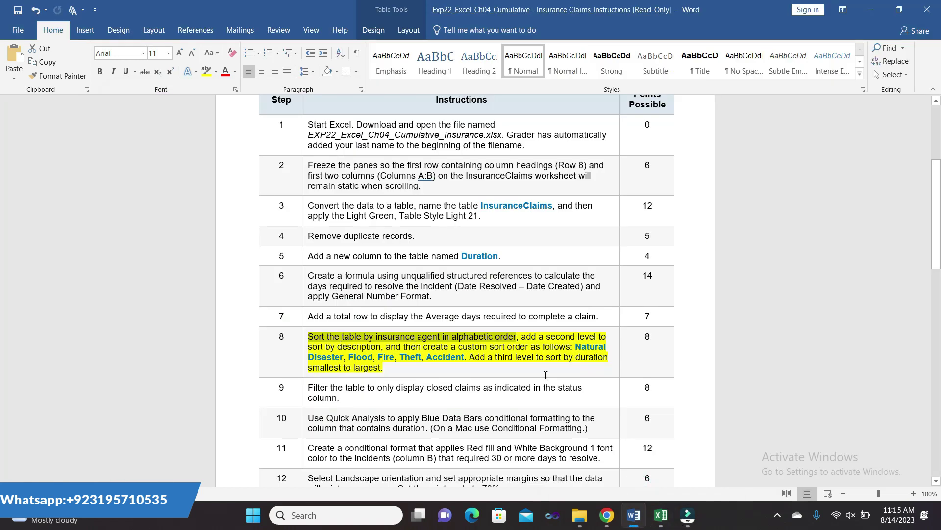
pyautogui.click(641, 477)
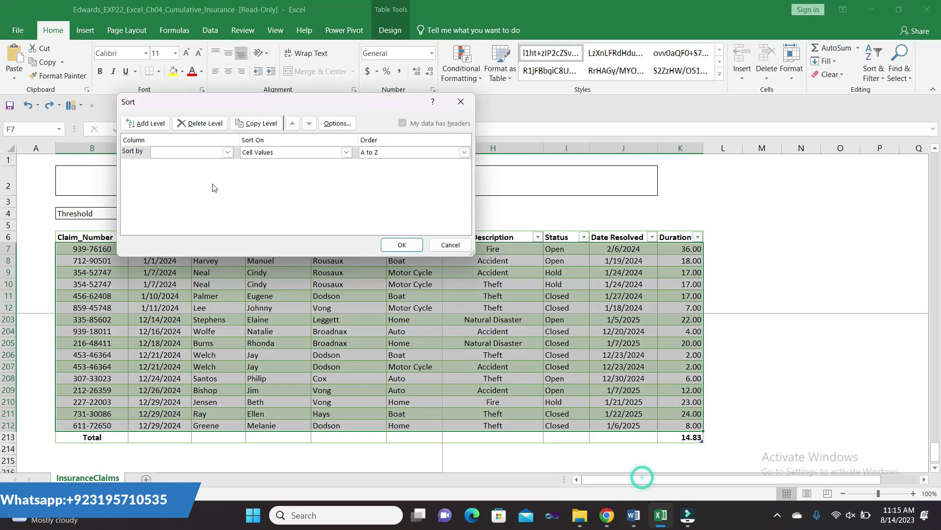
# Step: Set the first sort level to Insurance_Agent A to Z and add a second level
pyautogui.click(228, 152)
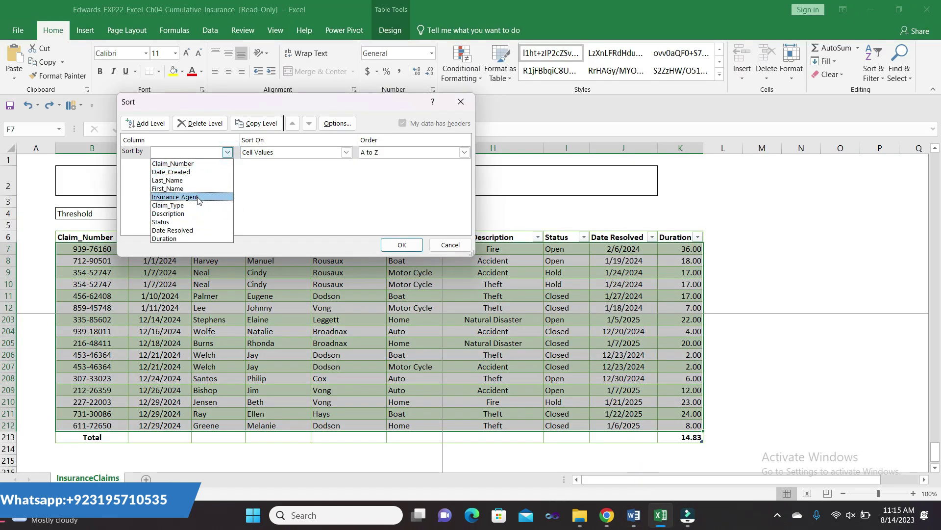
pyautogui.click(199, 198)
pyautogui.click(198, 197)
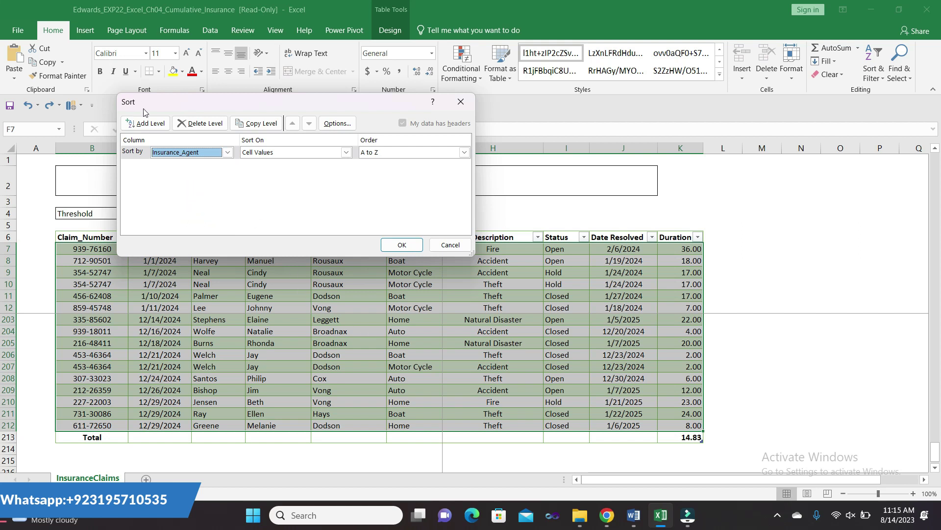
pyautogui.click(146, 123)
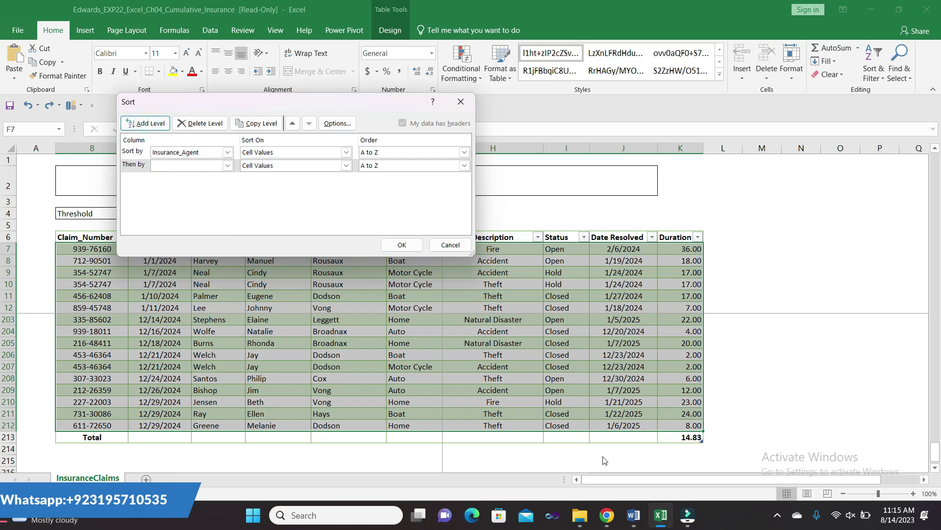
pyautogui.moveTo(634, 515)
pyautogui.click(631, 474)
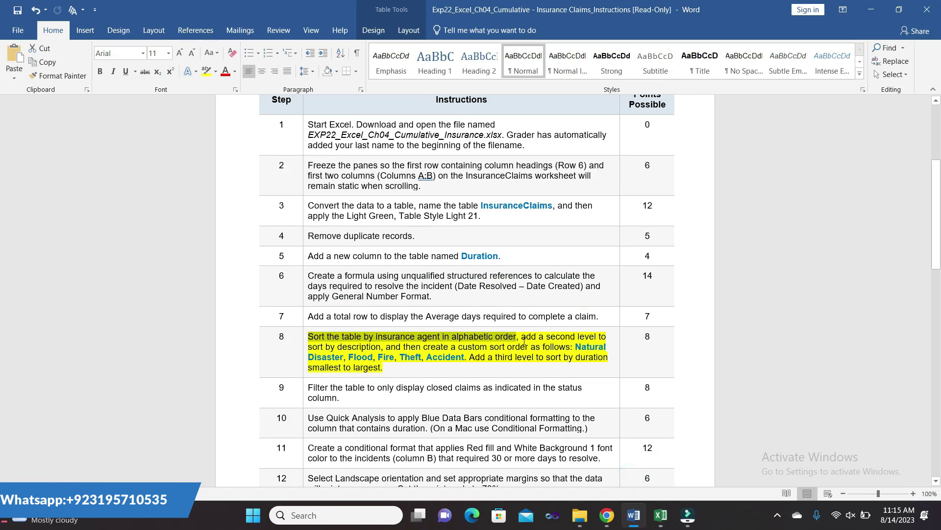
pyautogui.moveTo(521, 337); pyautogui.dragTo(329, 348)
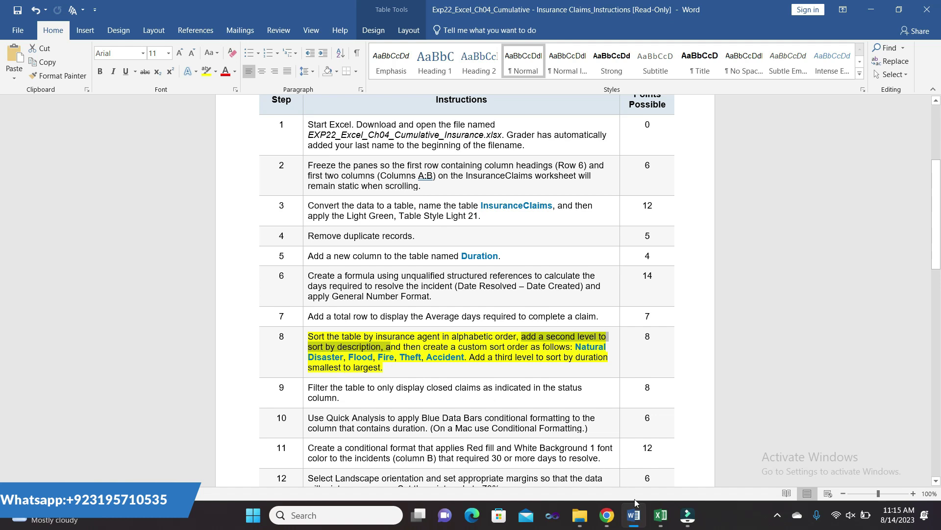
# Step: Set the second sort level to Description and add a third level
pyautogui.click(647, 464)
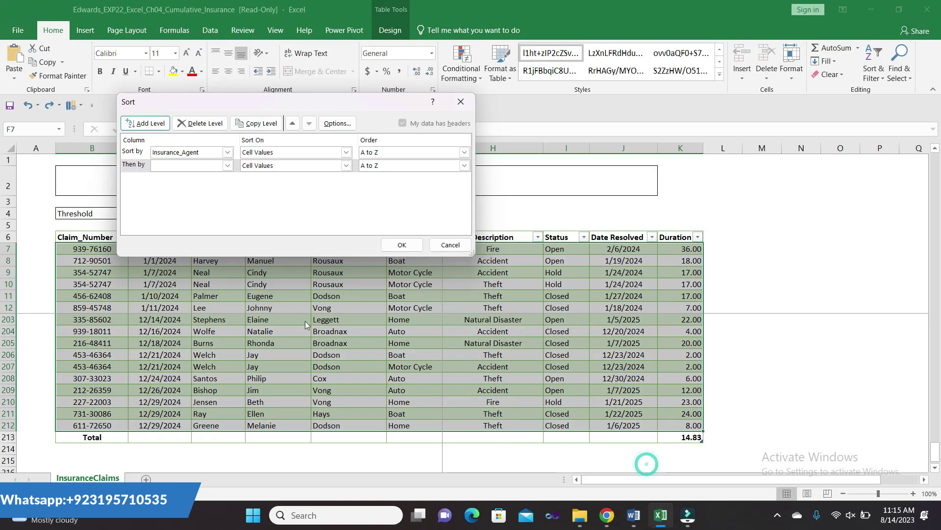
pyautogui.click(227, 166)
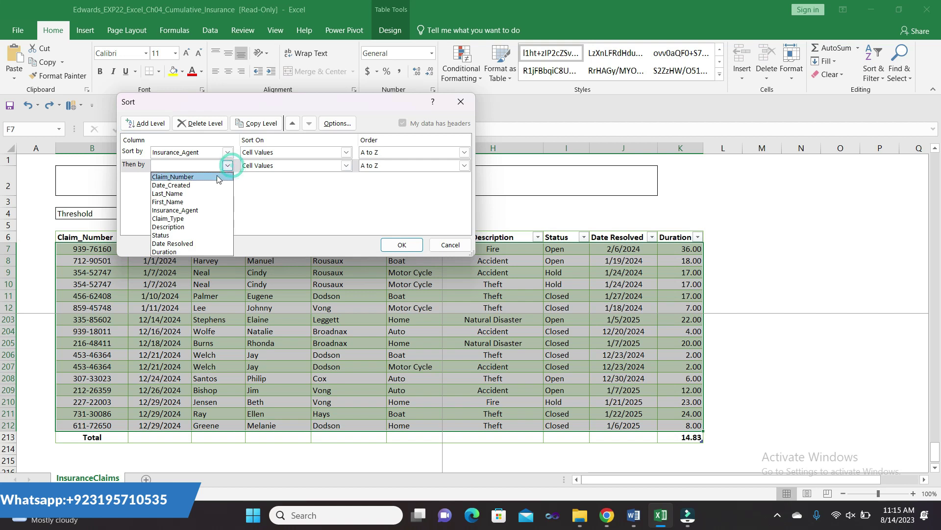
pyautogui.click(204, 227)
pyautogui.click(156, 123)
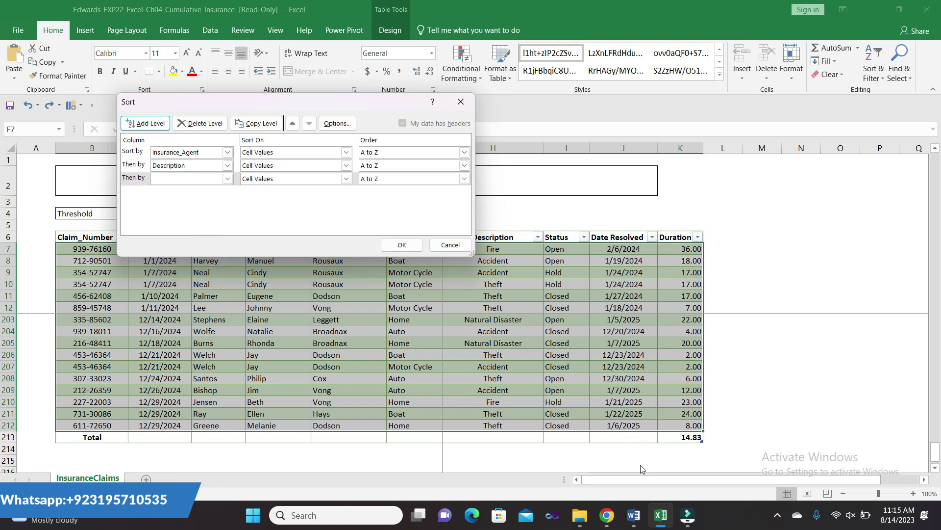
# Step: Read step 8's custom order: Natural Disaster, Flood, Fire, Theft, Accident
pyautogui.click(634, 515)
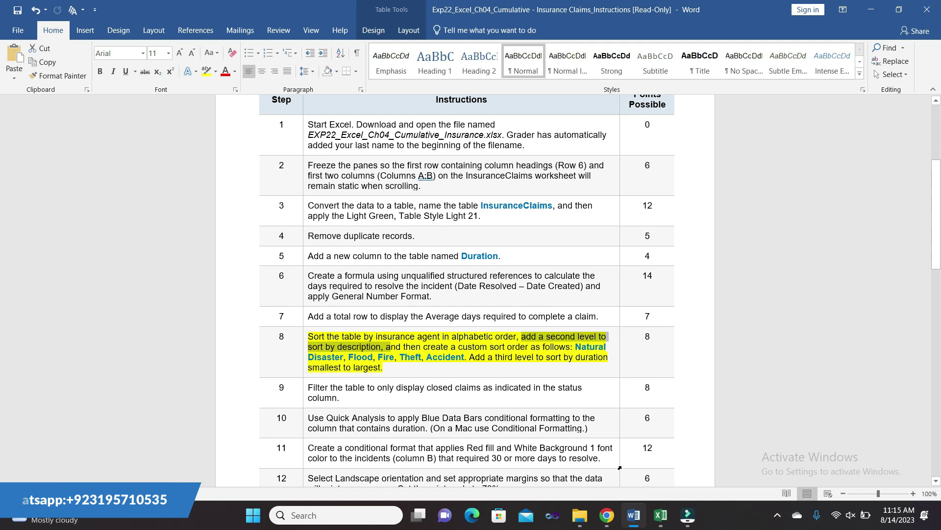
pyautogui.moveTo(405, 346); pyautogui.dragTo(549, 349)
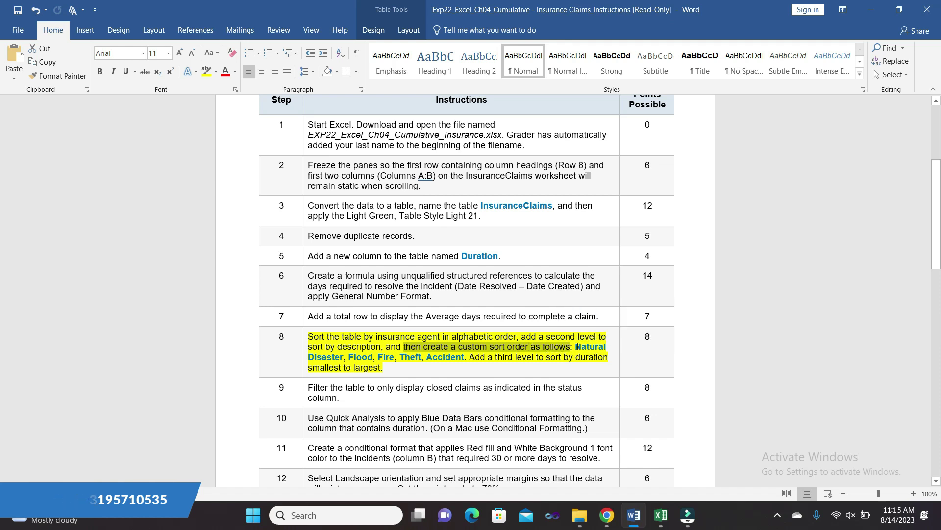
pyautogui.moveTo(576, 347); pyautogui.dragTo(464, 357)
pyautogui.hotkey('ctrl', 'c')
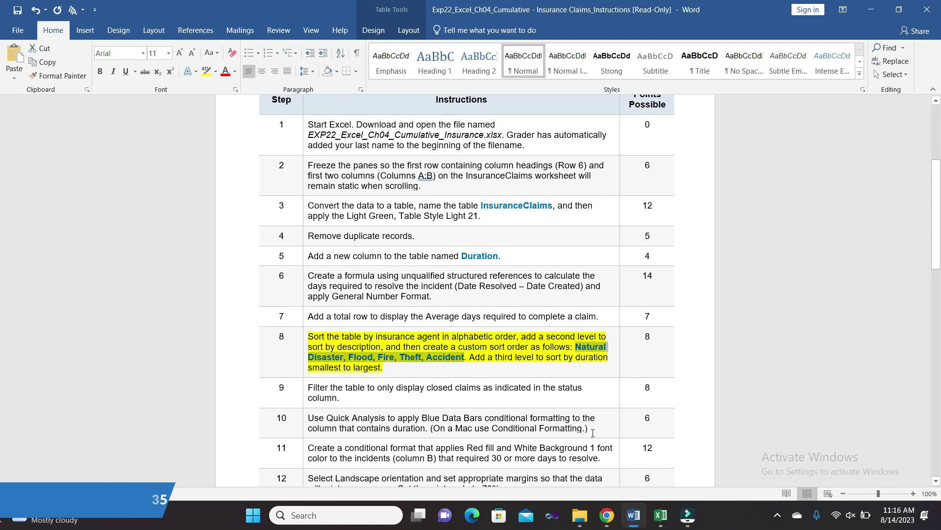
pyautogui.click(658, 501)
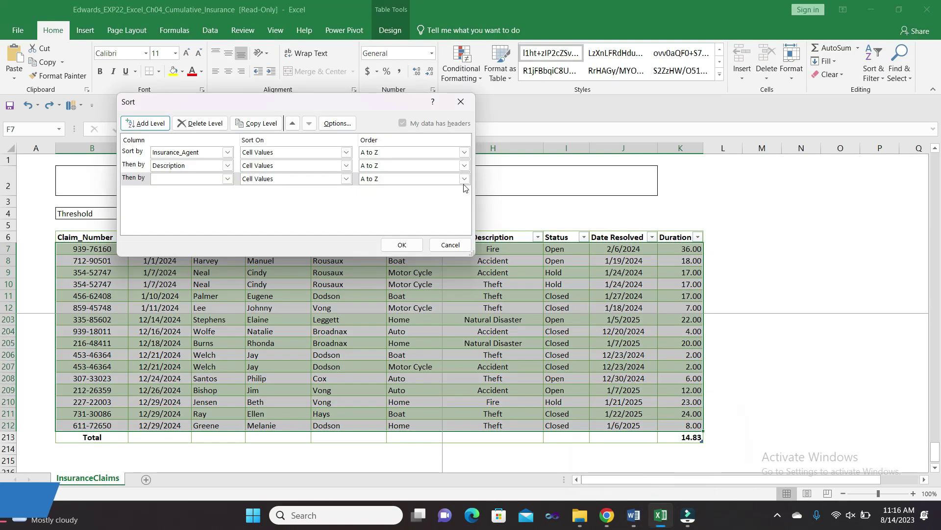
# Step: Create the custom list Natural Disaster, Flood, Fire, Theft, Accident, then run the sort, triggering a missing-column error
pyautogui.click(464, 179)
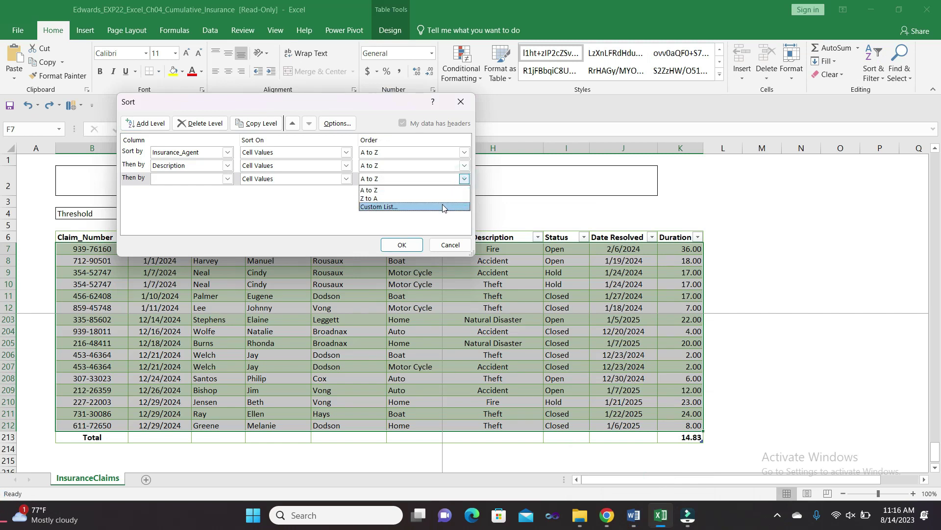
pyautogui.click(443, 207)
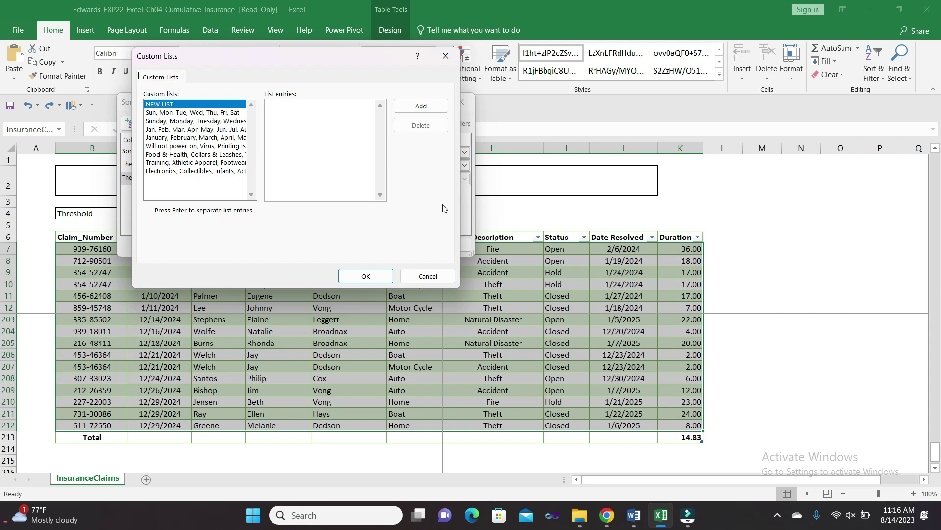
pyautogui.click(306, 114)
pyautogui.hotkey('ctrl', 'v')
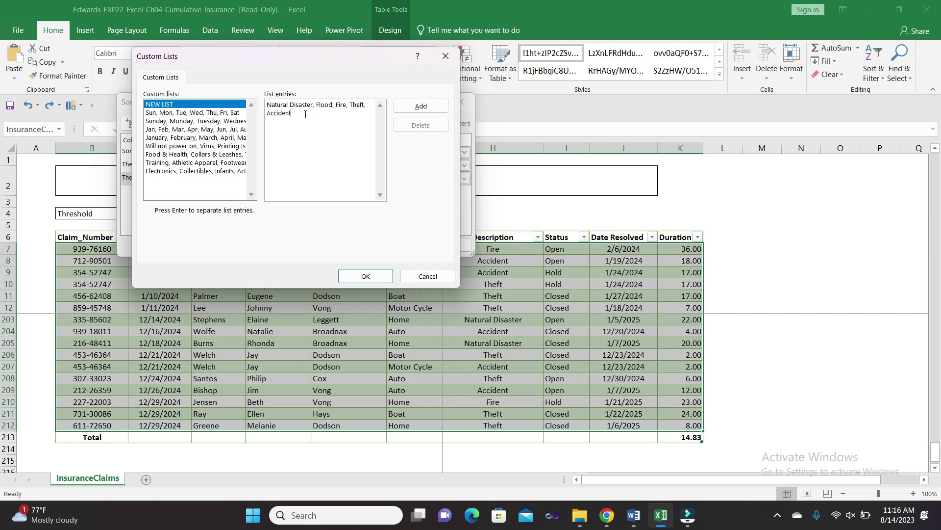
pyautogui.click(411, 107)
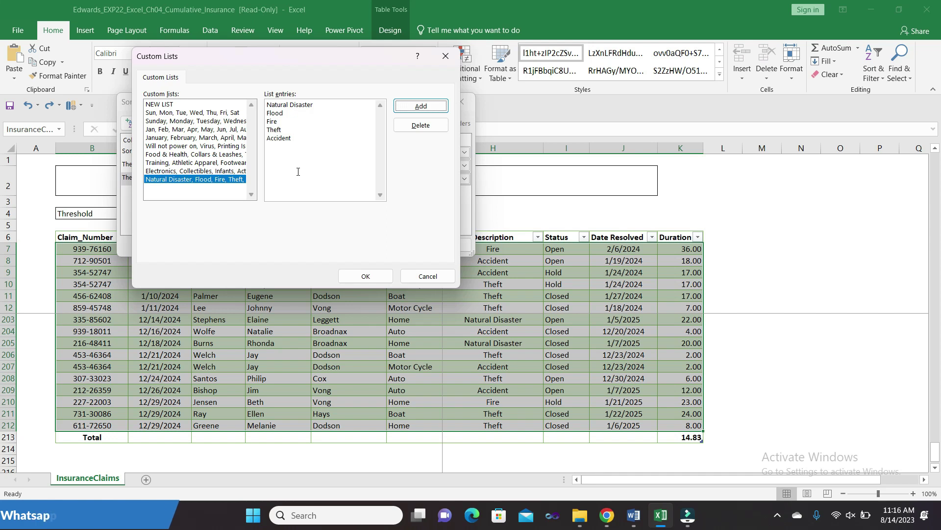
pyautogui.click(380, 277)
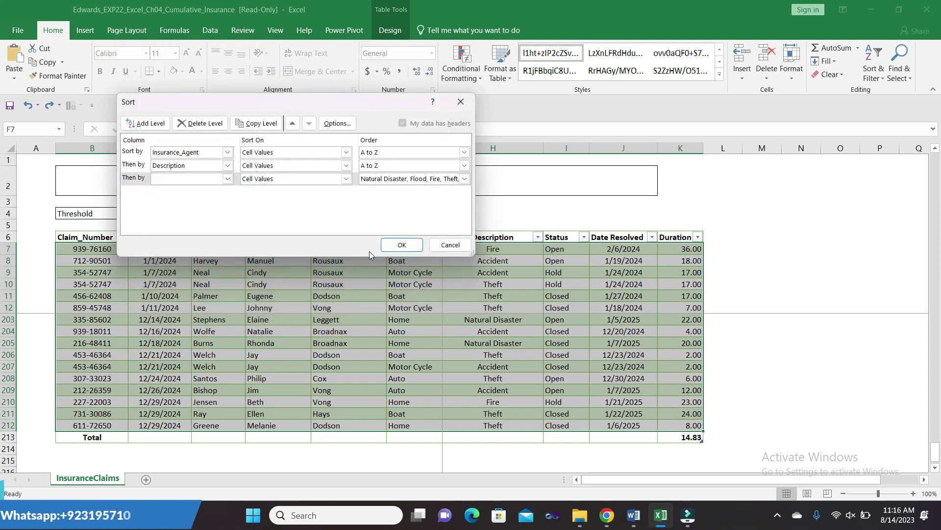
pyautogui.click(397, 249)
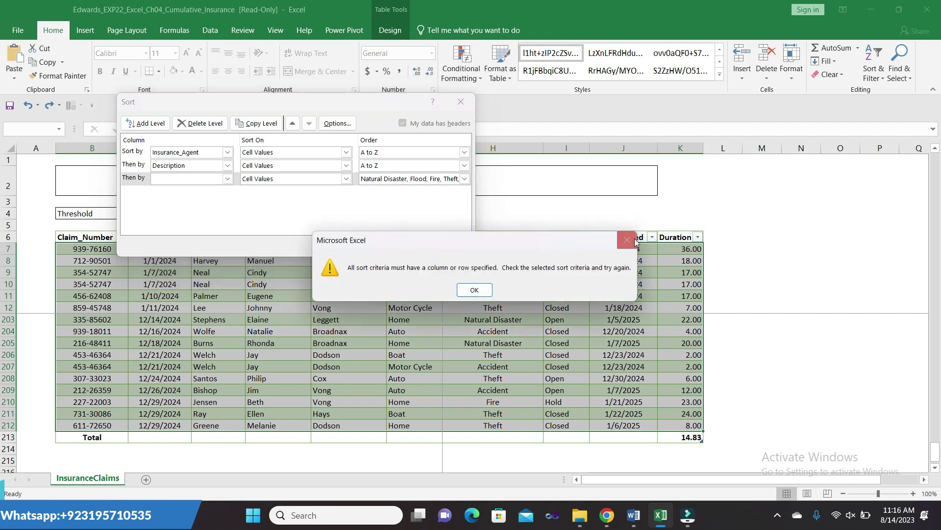
# Step: Dismiss the error and delete the blank third sort level
pyautogui.click(628, 239)
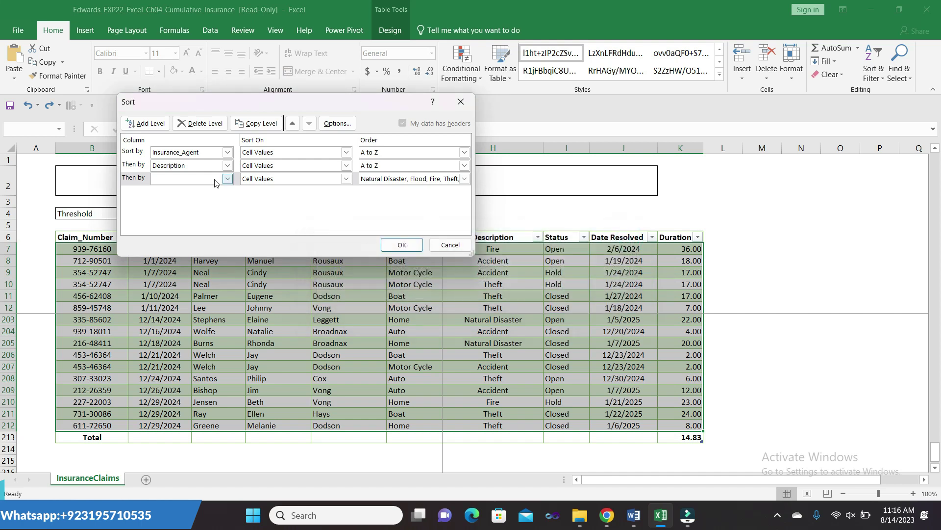
pyautogui.click(227, 179)
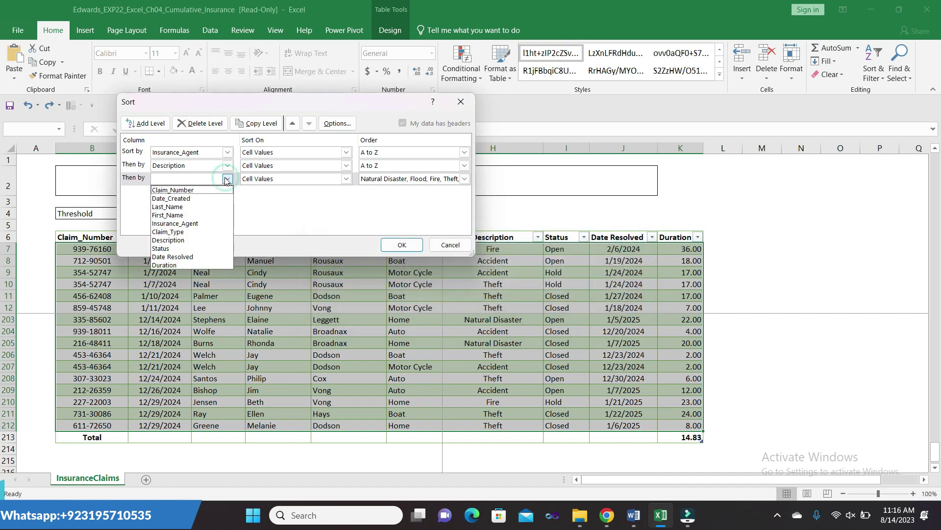
pyautogui.click(208, 178)
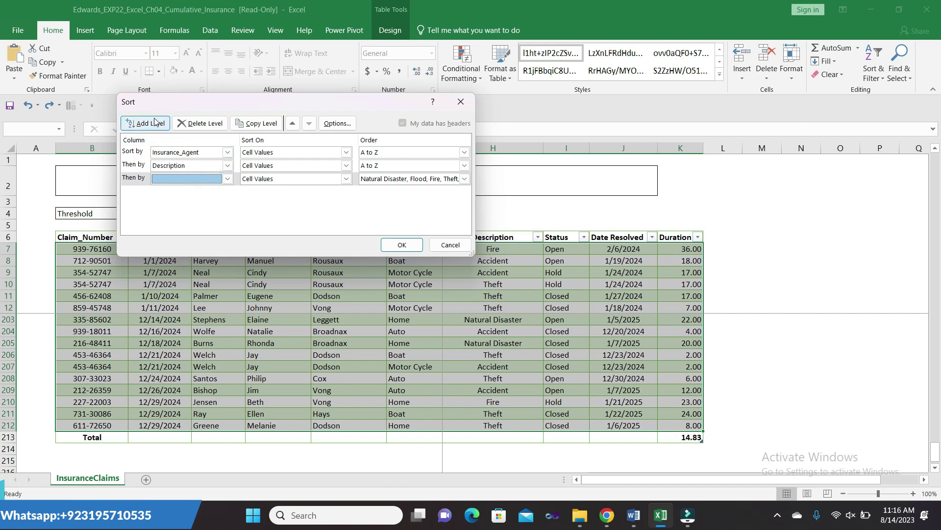
pyautogui.click(194, 123)
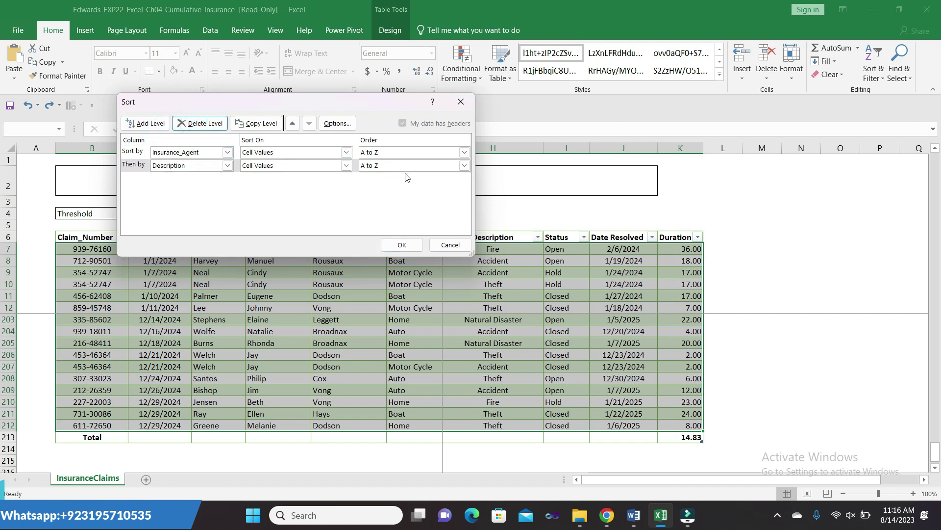
# Step: Set Description's order to the Natural Disaster, Flood, Fire, Theft, Accident custom list
pyautogui.click(464, 165)
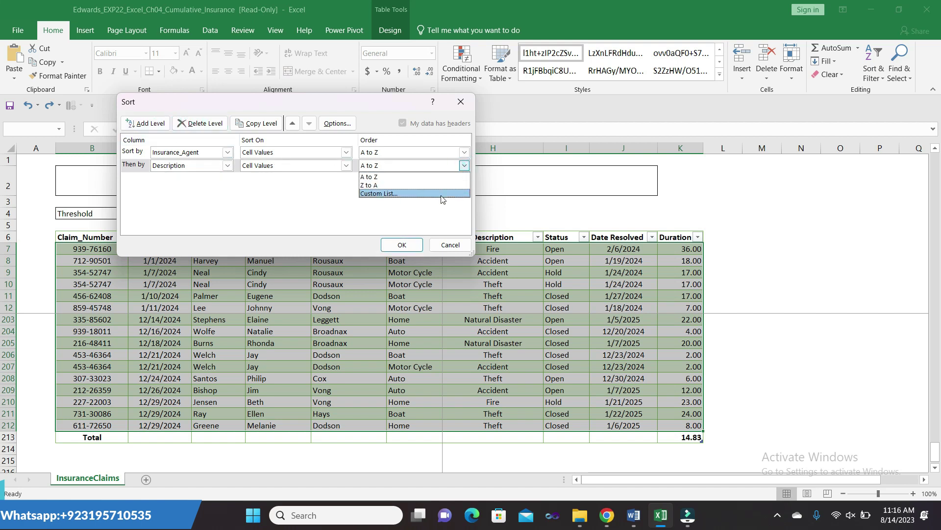
pyautogui.click(392, 193)
pyautogui.click(289, 125)
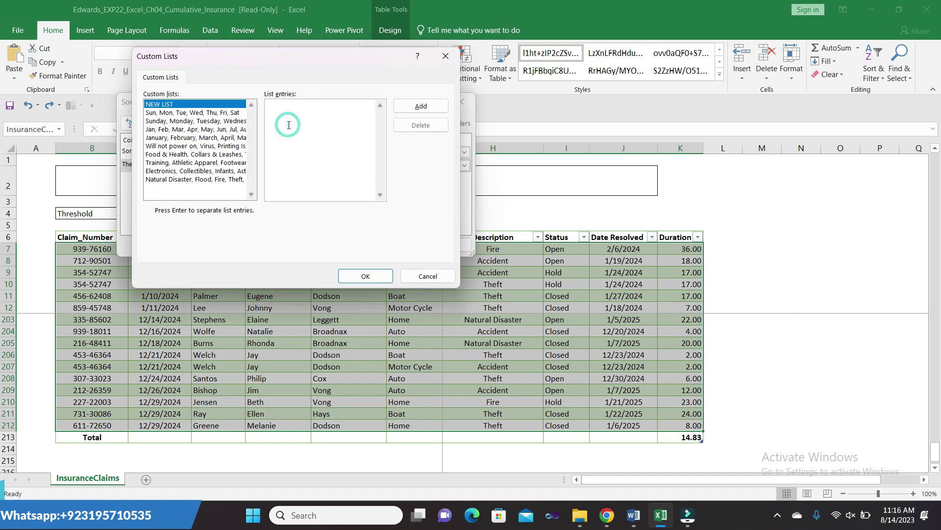
pyautogui.hotkey('ctrl', 'v')
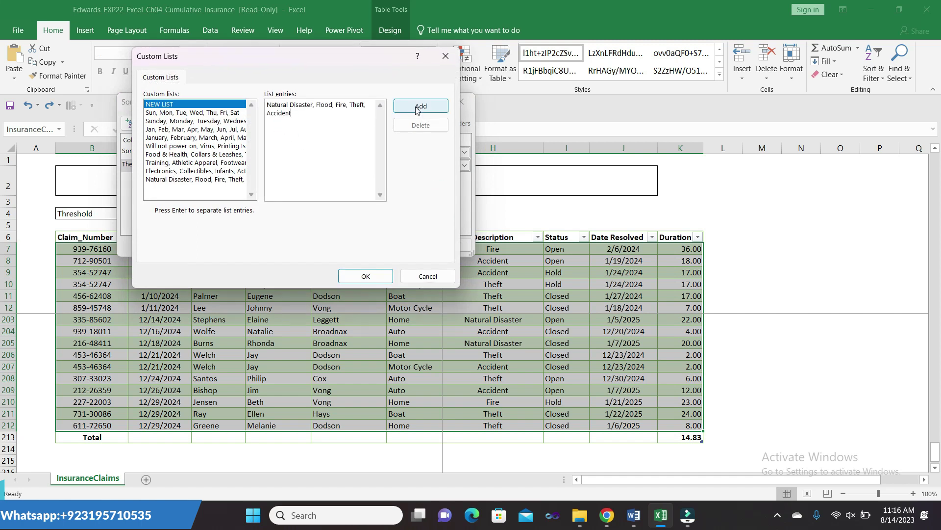
pyautogui.click(417, 107)
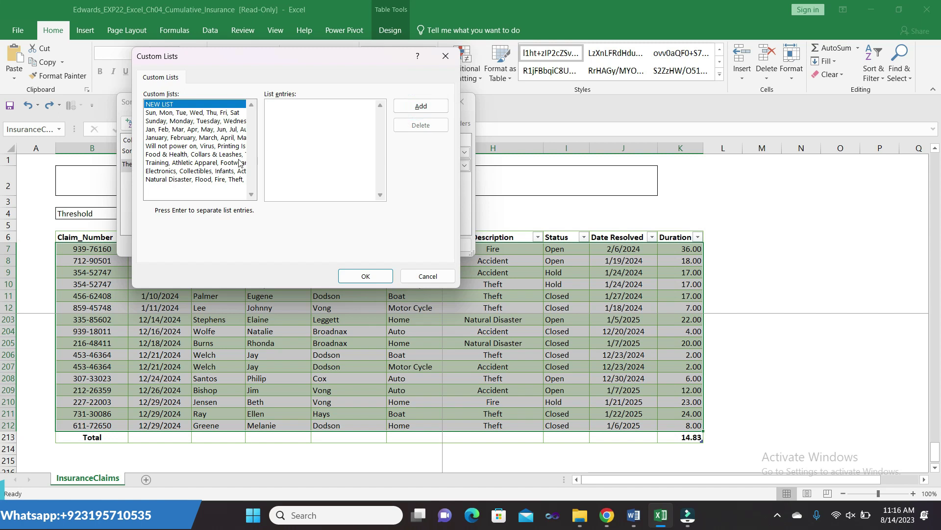
pyautogui.click(633, 514)
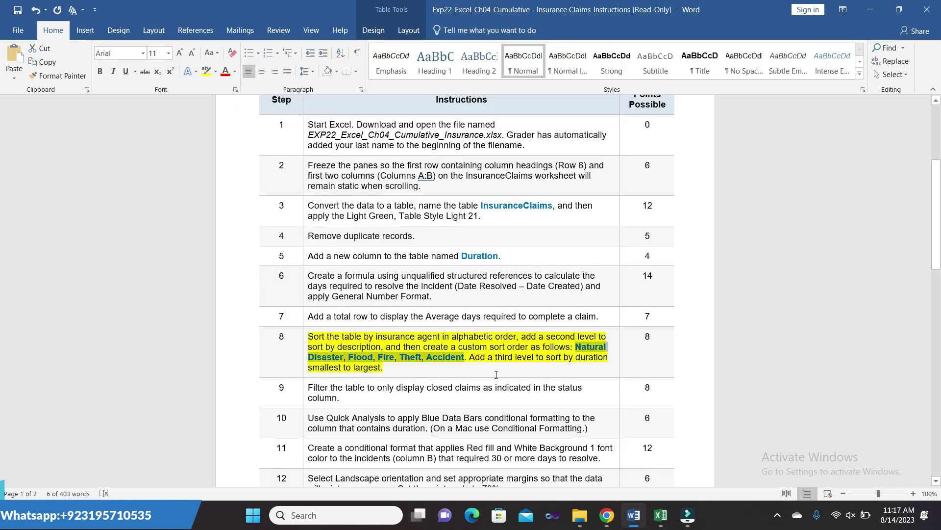
pyautogui.click(551, 363)
pyautogui.moveTo(576, 346)
pyautogui.mouseDown()
pyautogui.moveTo(450, 360)
pyautogui.moveTo(465, 358)
pyautogui.mouseUp()
pyautogui.click(660, 515)
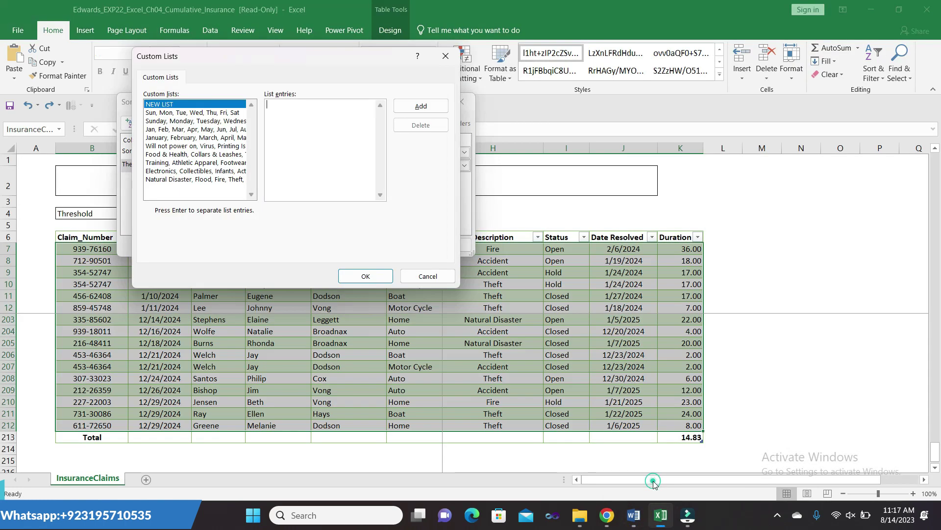
pyautogui.click(211, 180)
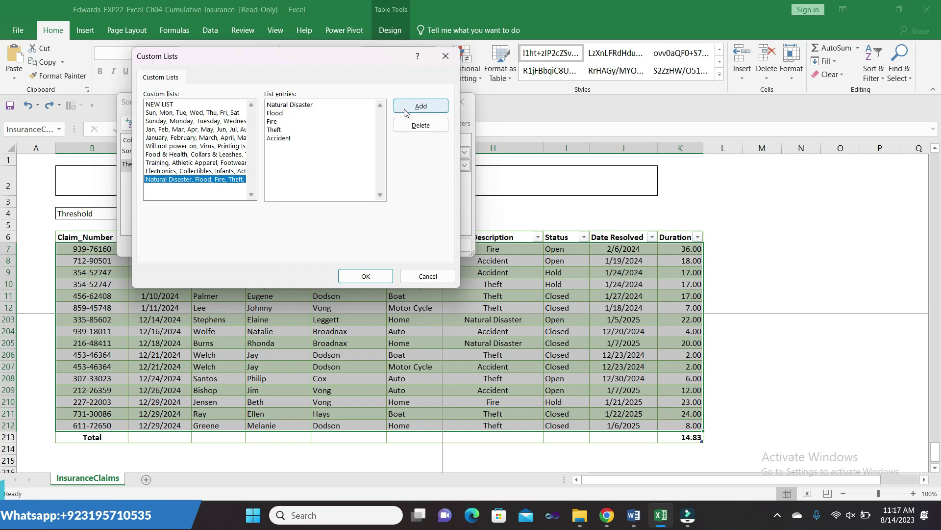
pyautogui.click(370, 275)
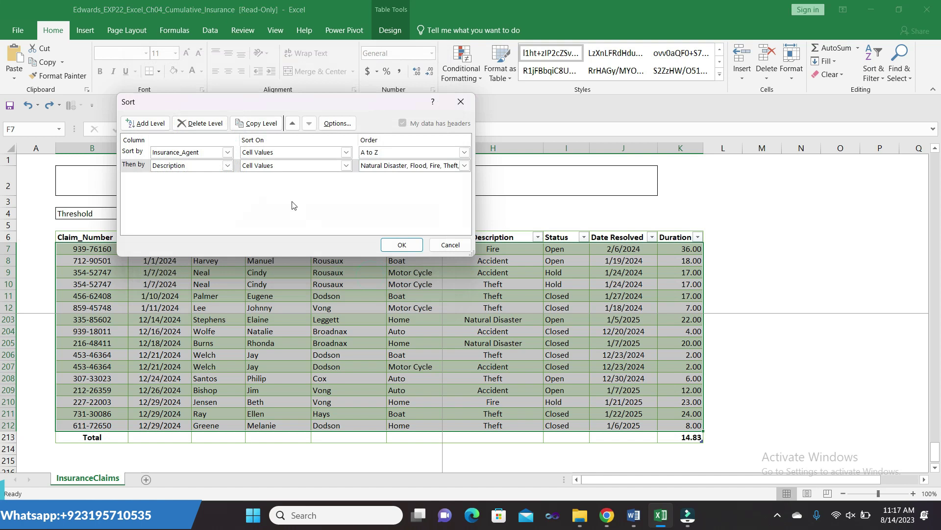
# Step: Add Duration, smallest to largest, as the third level and apply the three-level sort
pyautogui.click(145, 123)
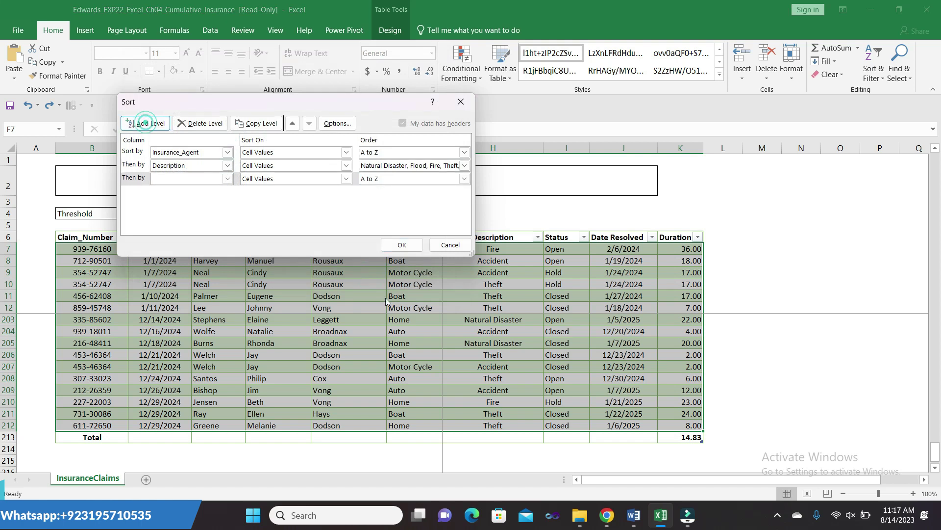
pyautogui.click(633, 512)
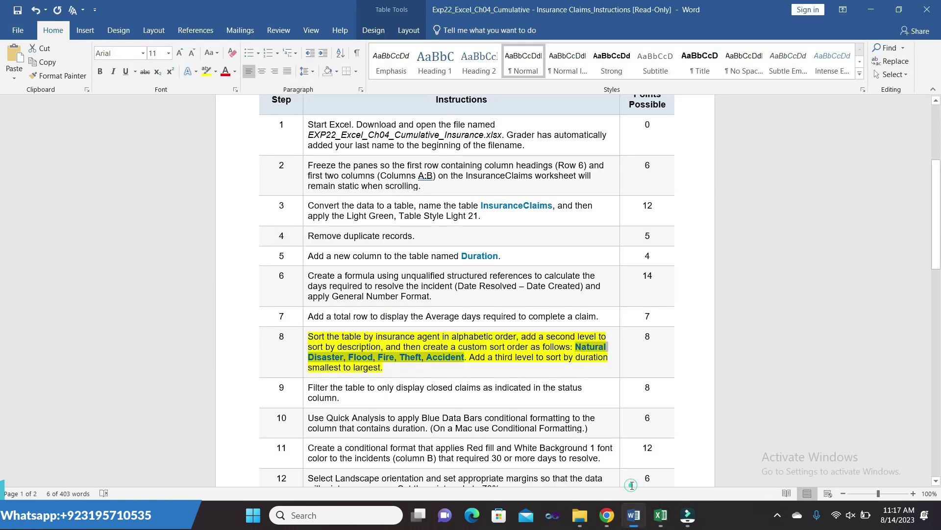
pyautogui.moveTo(470, 362); pyautogui.dragTo(383, 367)
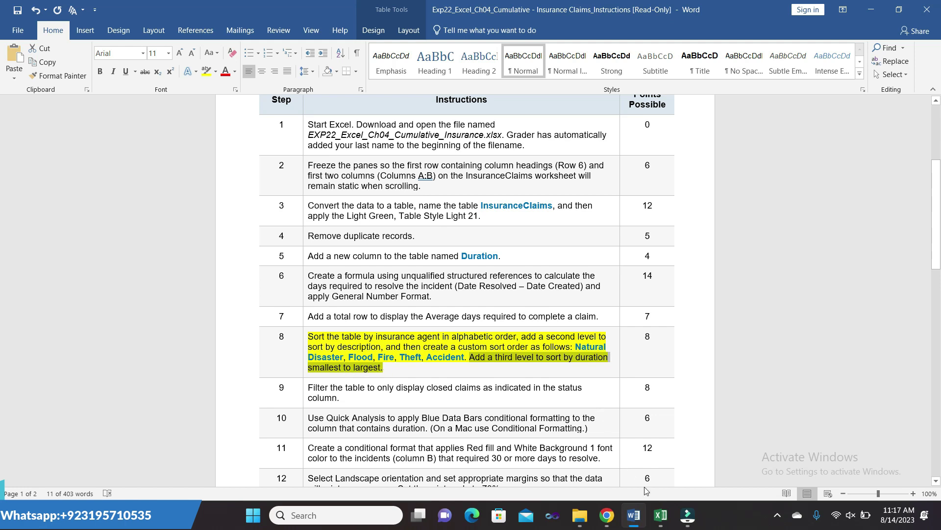
pyautogui.click(661, 515)
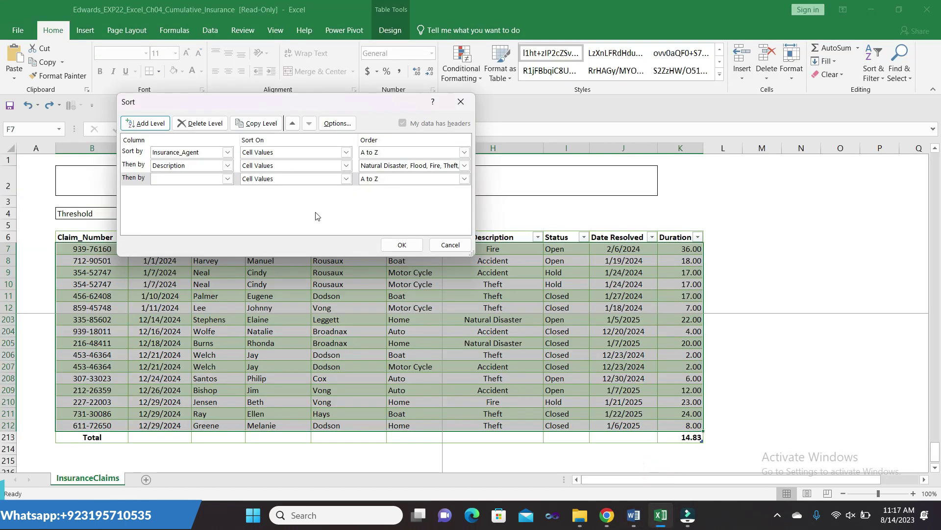
pyautogui.click(228, 179)
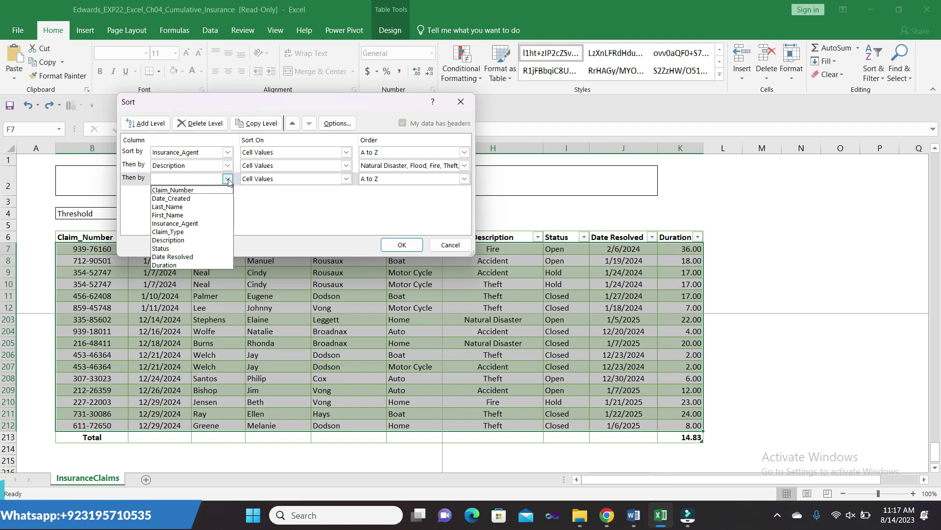
pyautogui.click(196, 264)
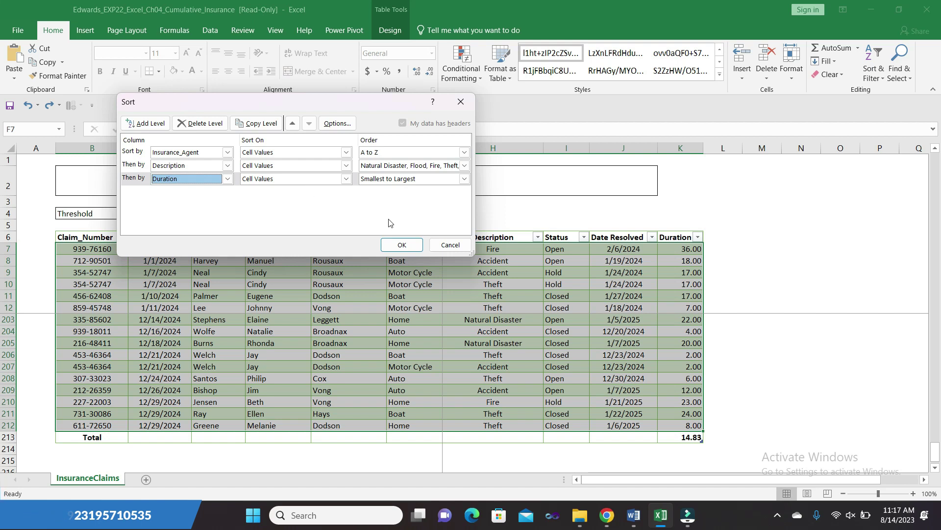
pyautogui.click(401, 244)
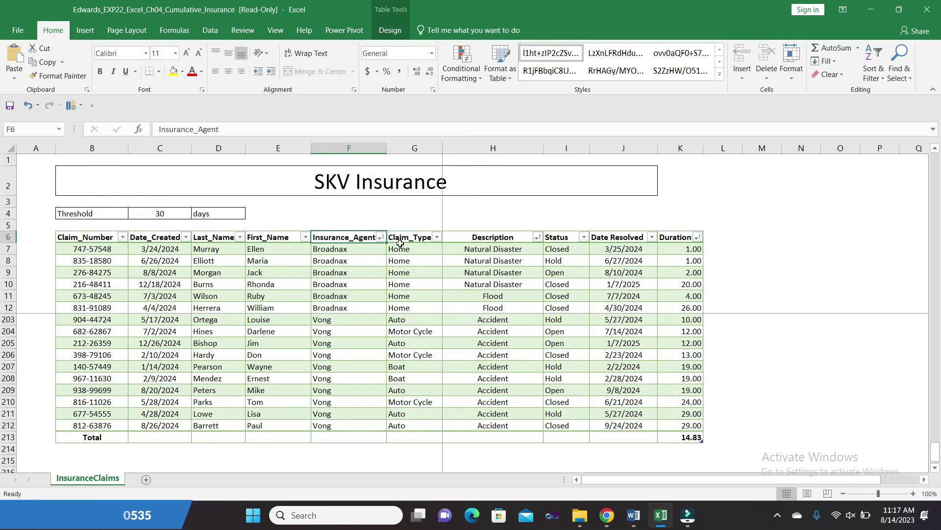
# Step: Deselect the sorted table, scroll to the top, and return to Word's step 8 instructions
pyautogui.click(773, 381)
pyautogui.moveTo(937, 452)
pyautogui.mouseDown()
pyautogui.moveTo(930, 380)
pyautogui.moveTo(868, 154)
pyautogui.mouseUp()
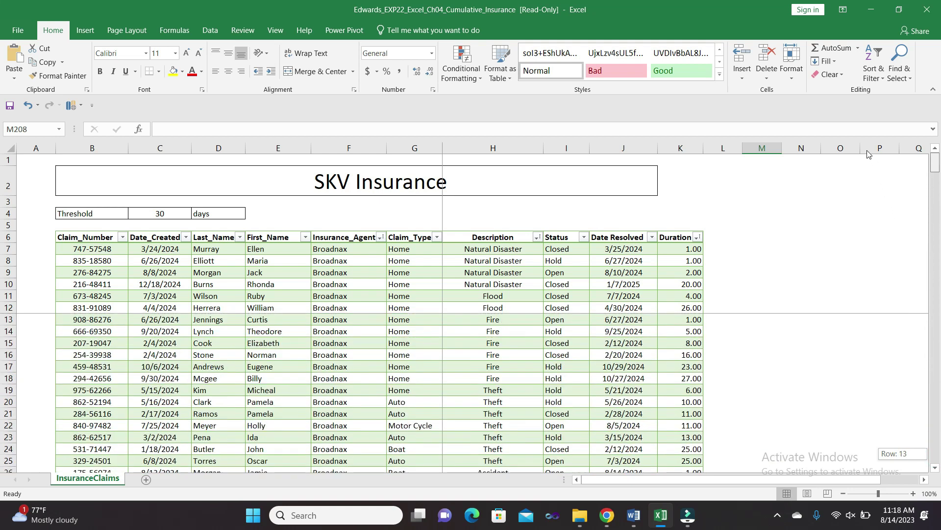
pyautogui.moveTo(851, 111); pyautogui.dragTo(850, 110)
pyautogui.moveTo(633, 515)
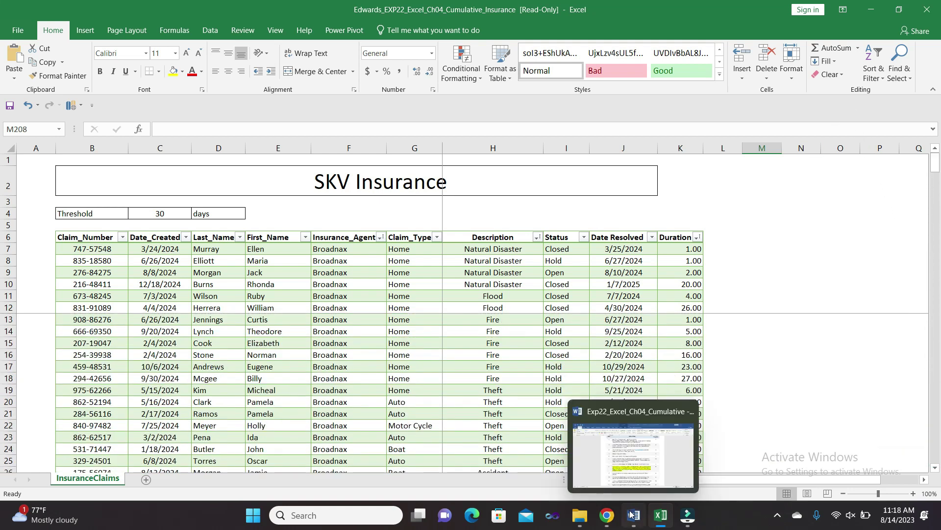
pyautogui.click(632, 456)
pyautogui.click(530, 372)
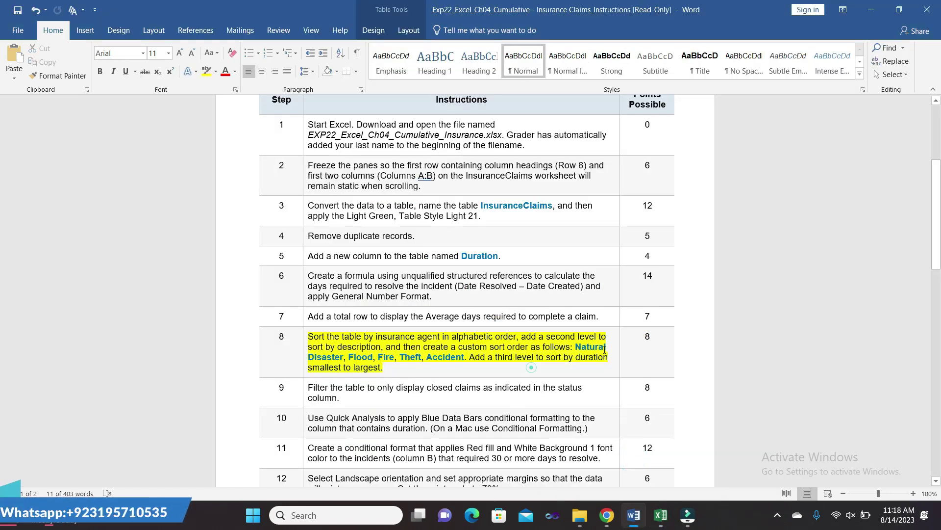
pyautogui.moveTo(937, 212); pyautogui.dragTo(939, 290)
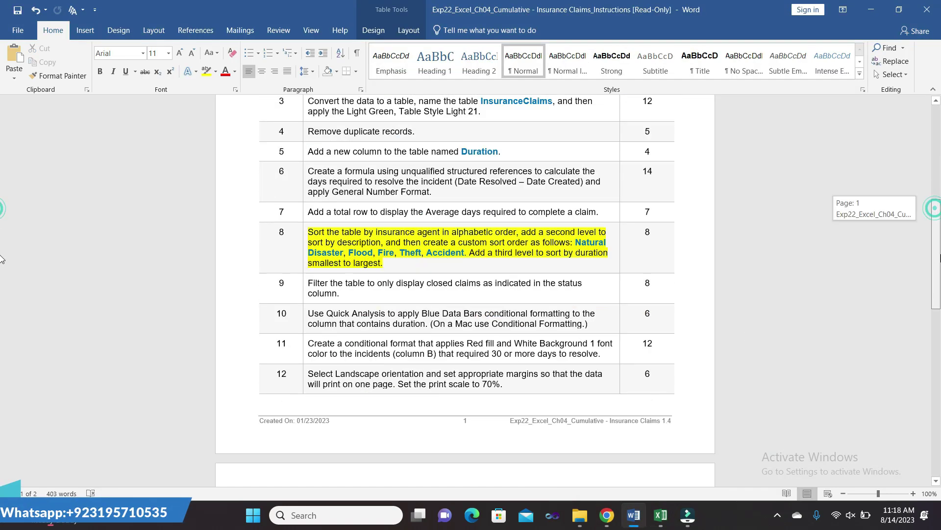